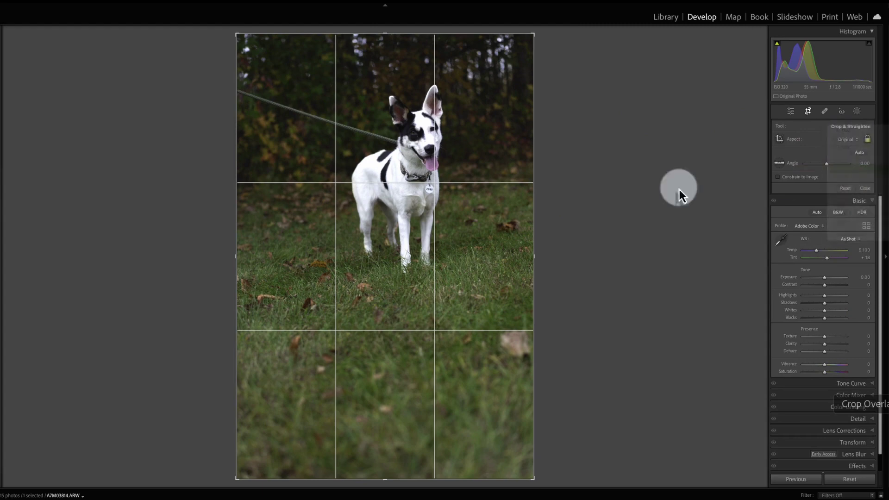
Crop the photo tightly around the dog at the 4 x 5 / 8 x 10 aspect ratio and rotate it slightly to straighten it.
left_click_drag(520, 436, 431, 195)
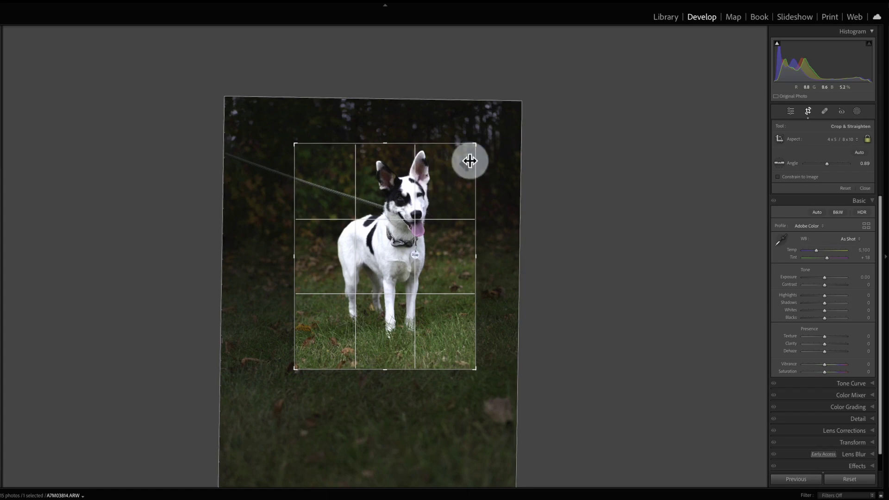
key("d")
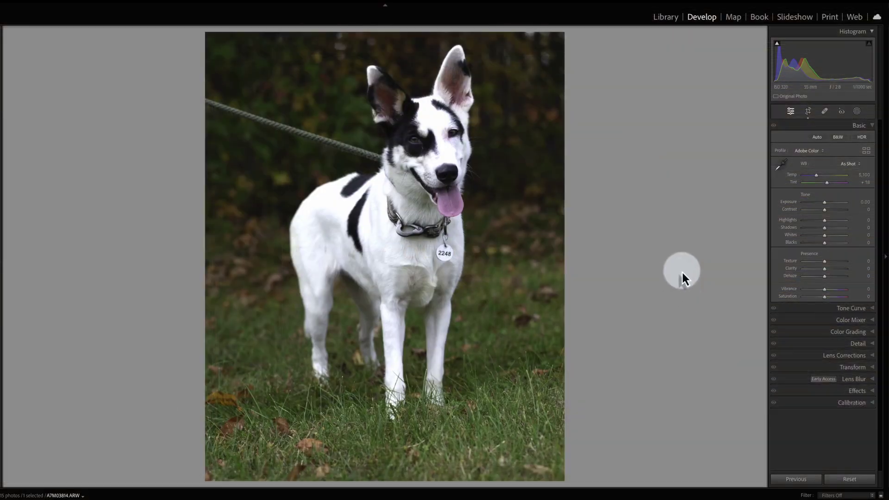
key("r")
left_click(476, 139)
key("d")
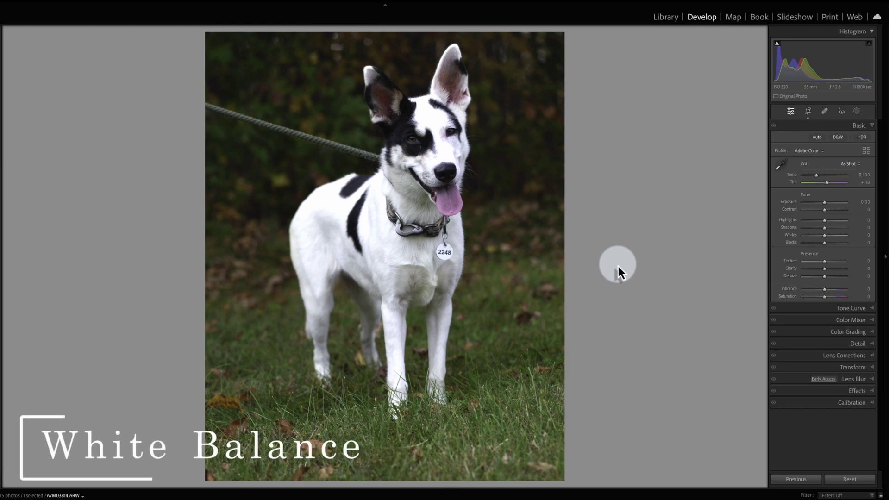
Set the white balance by sampling the dog's white collar tag as the neutral target, giving Temp 5,550 and Tint +21.
key("w")
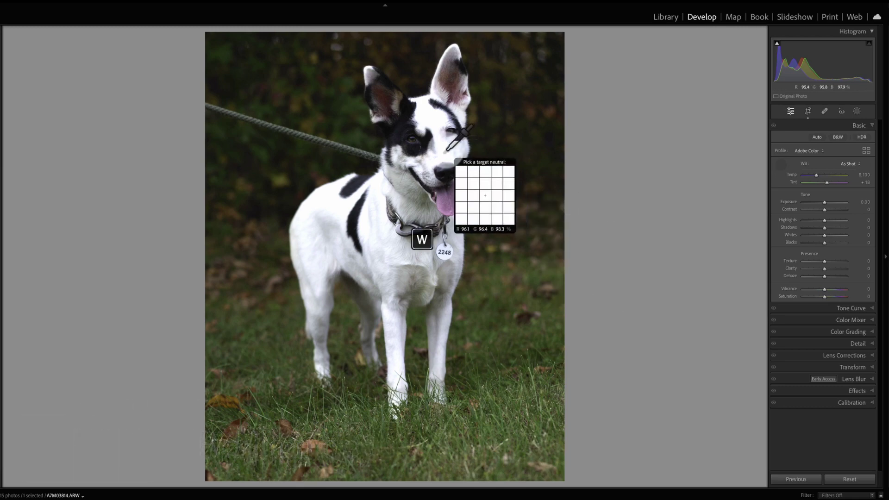
left_click(439, 249)
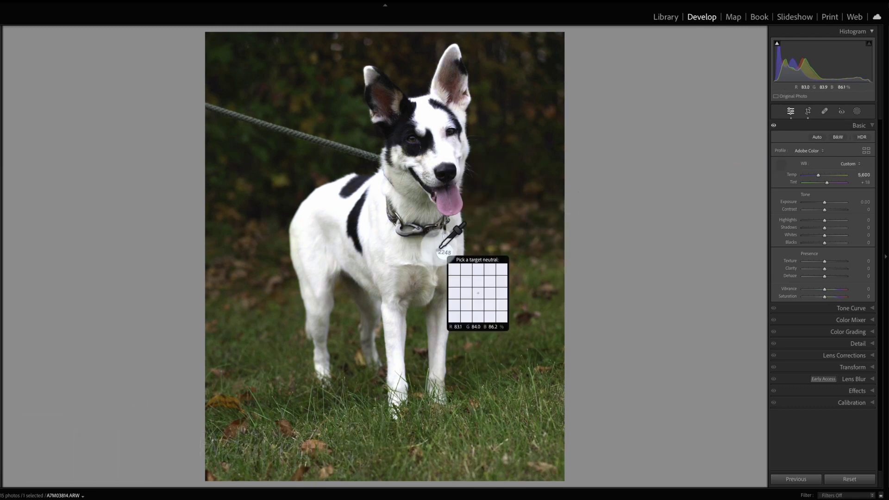
left_click(439, 249)
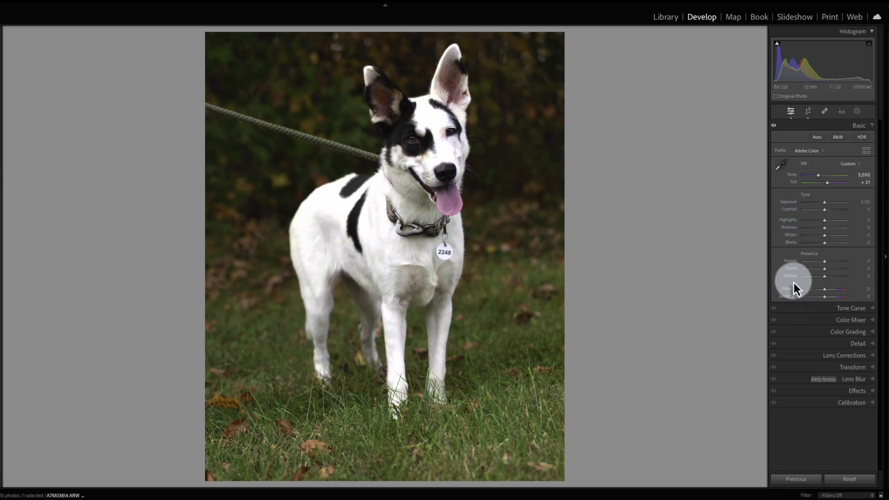
Check for color casts with Saturation at +100 and reset it, and apply the Auto tone adjustments.
left_click_drag(823, 298, 875, 314)
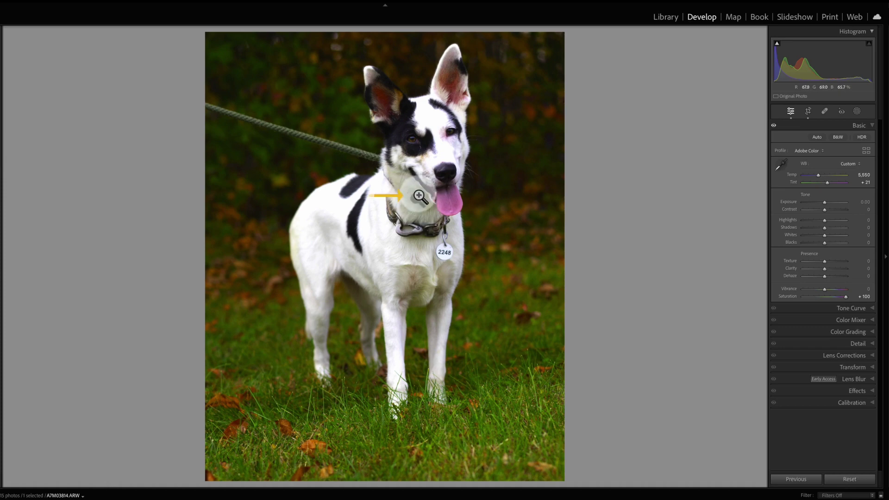
double_click(798, 297)
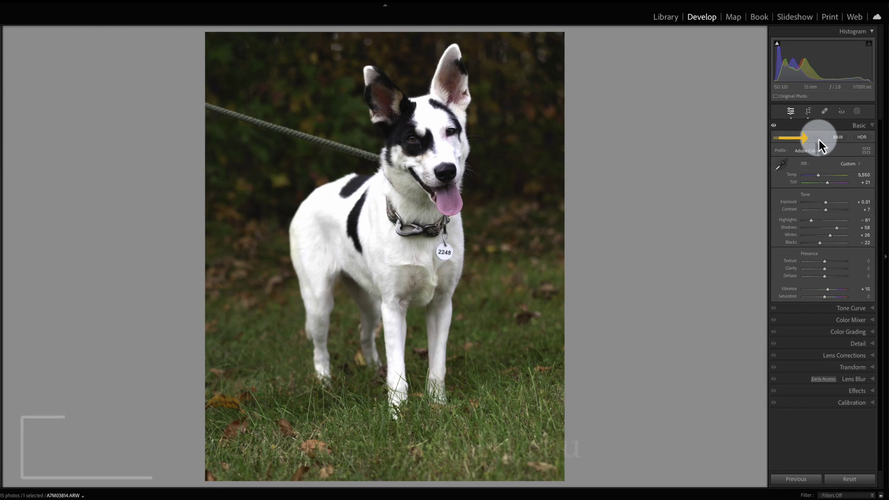
left_click(818, 138)
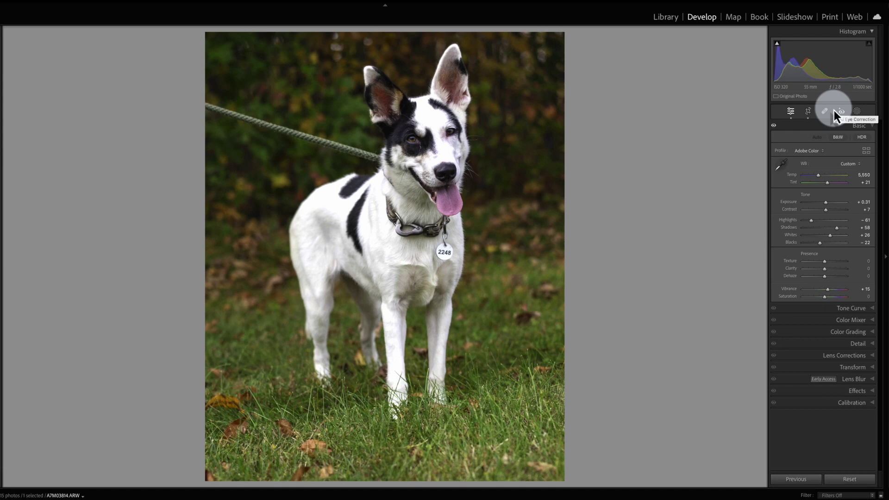
Set the filmstrip filter to Flagged and create a Select Subject mask covering the dog.
key("shift+w")
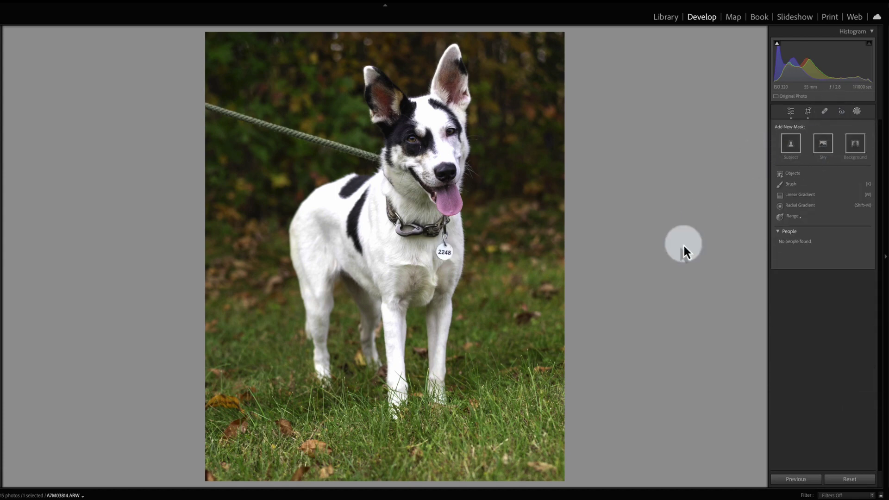
left_click(840, 496)
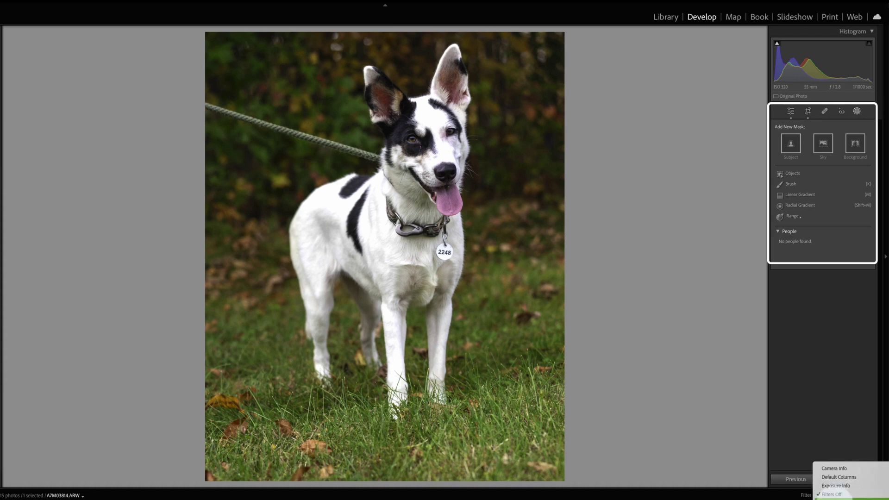
left_click(832, 499)
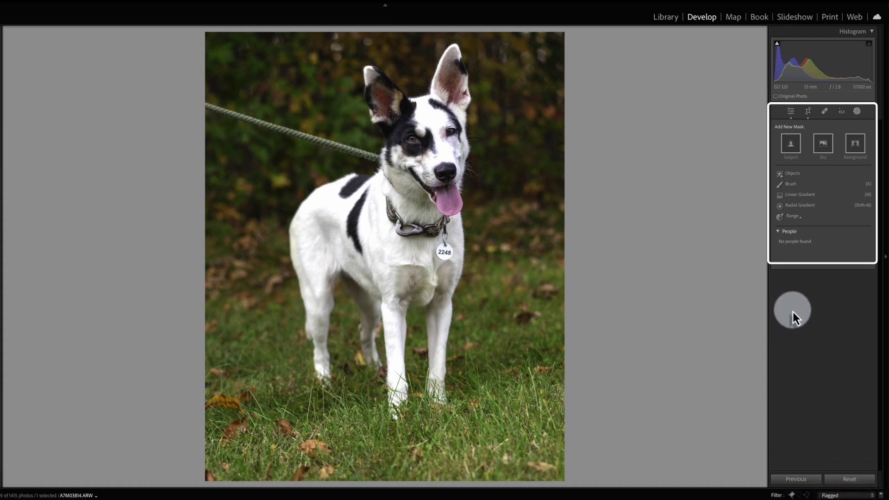
left_click(790, 143)
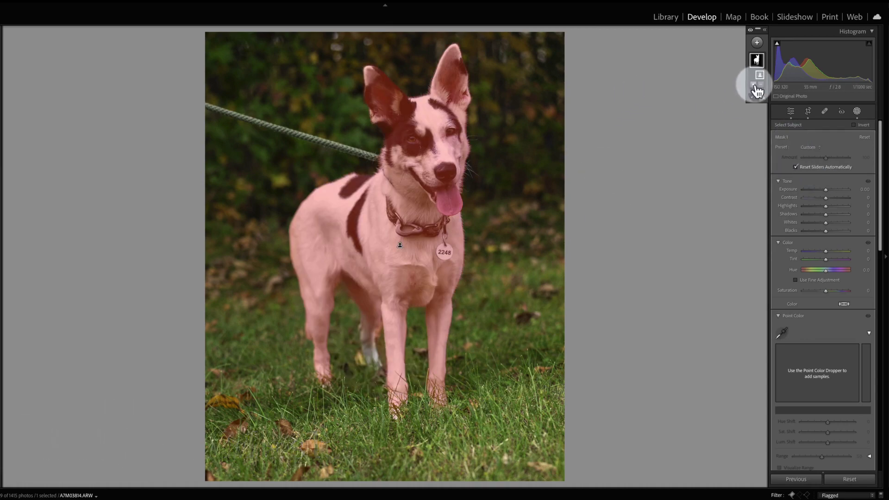
Brush the missing lower part of the dog's rear leg into the subject mask, using brush sizes 15 and 8 with Feather 100.
key("super+equal")
key("super+equal")
key("super+equal")
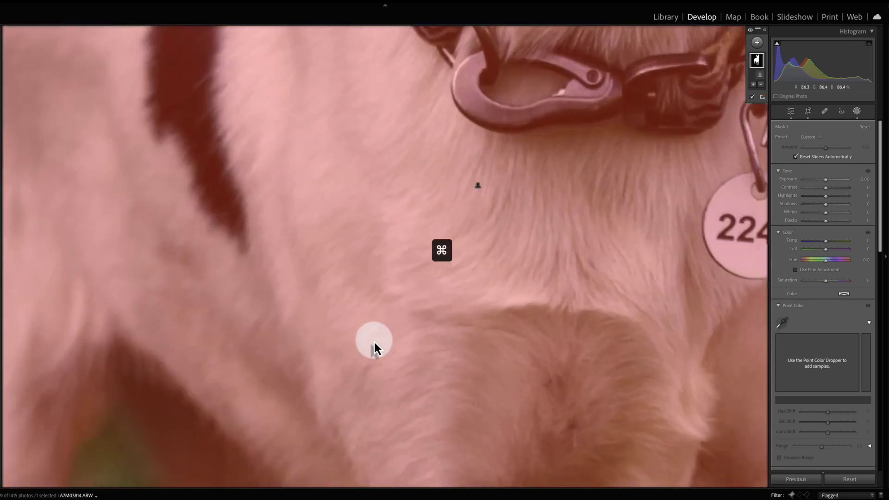
left_click_drag(374, 343, 370, 234)
scroll(370, 234, "down", 10)
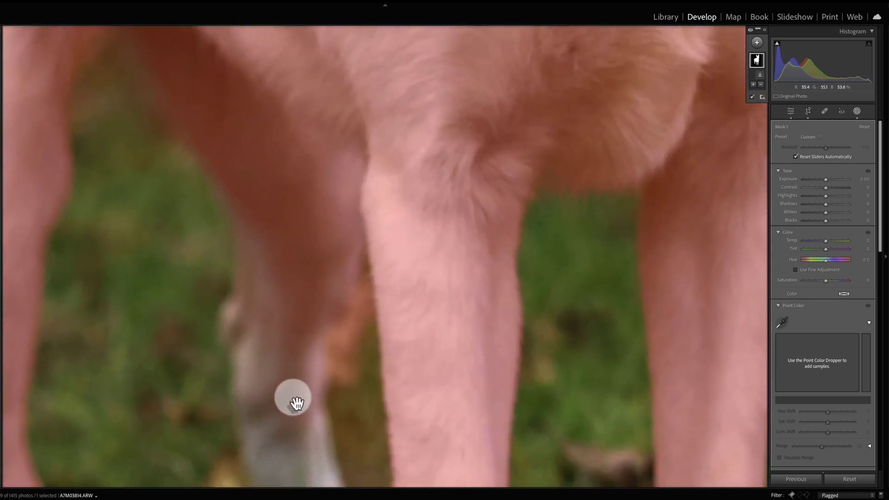
left_click_drag(292, 401, 411, 169)
left_click(753, 84)
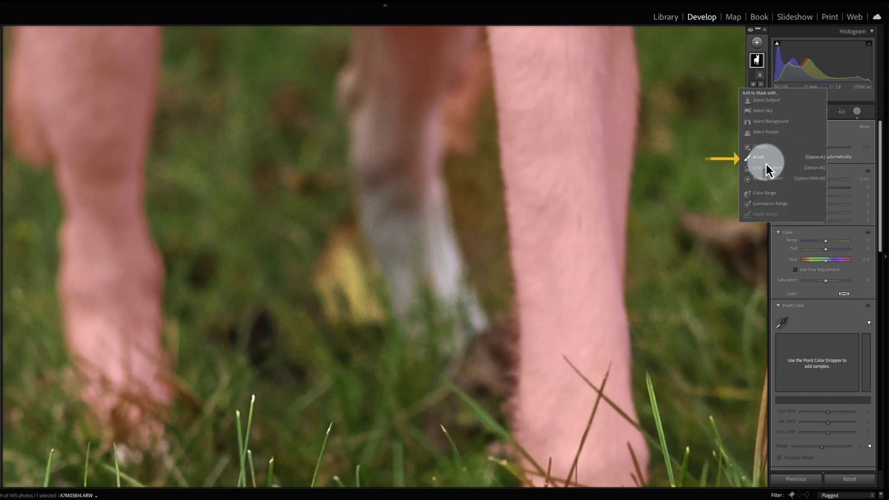
left_click(766, 165)
scroll(391, 199, "up", 6)
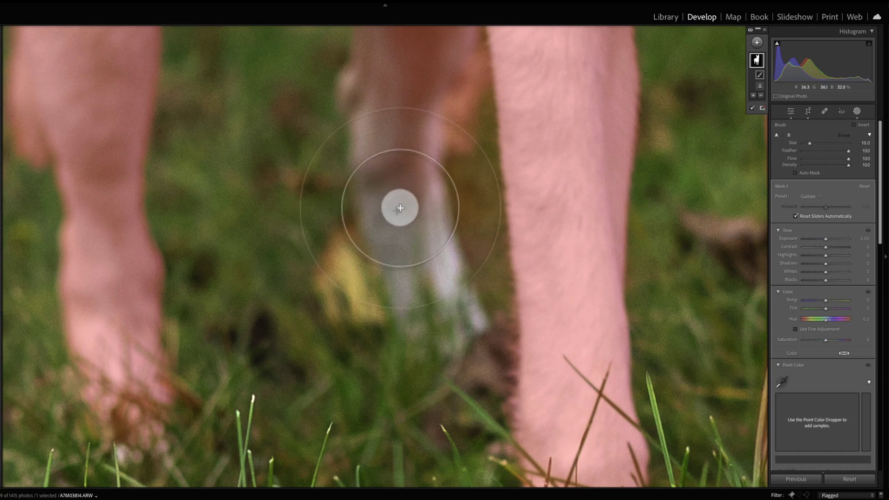
mouse_move(420, 259)
left_mouse_down()
mouse_move(451, 318)
mouse_move(419, 222)
mouse_move(417, 108)
mouse_move(388, 164)
mouse_move(397, 245)
mouse_move(400, 253)
mouse_move(384, 88)
left_mouse_up()
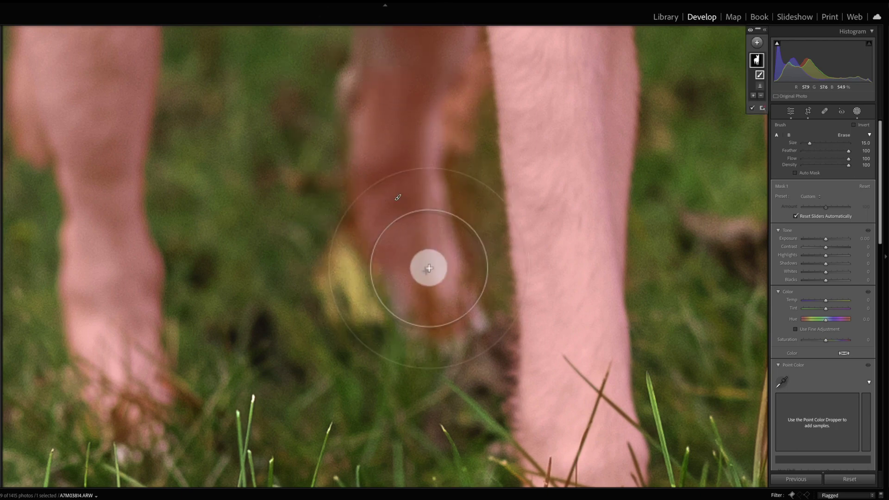
scroll(452, 337, "down", 7)
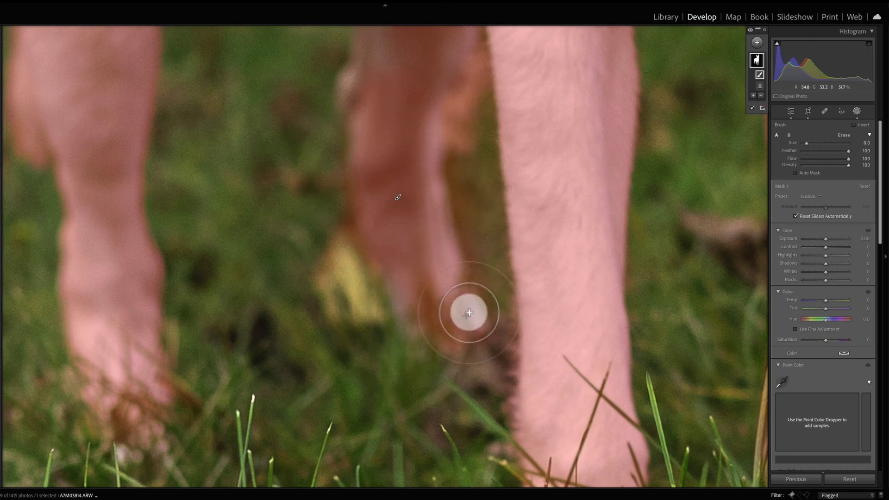
key("z")
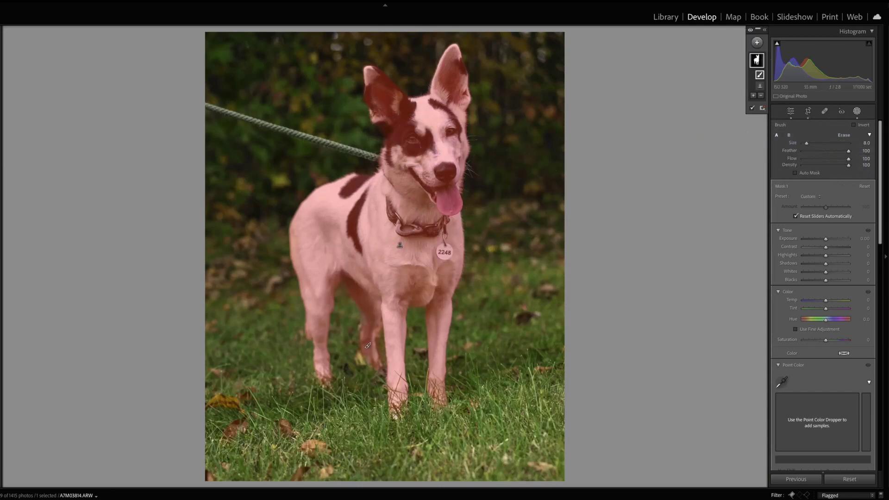
Apply the DogContrastTextureClarityDehazeSharpness preset to the dog mask and turn off the mask overlay.
left_click(816, 199)
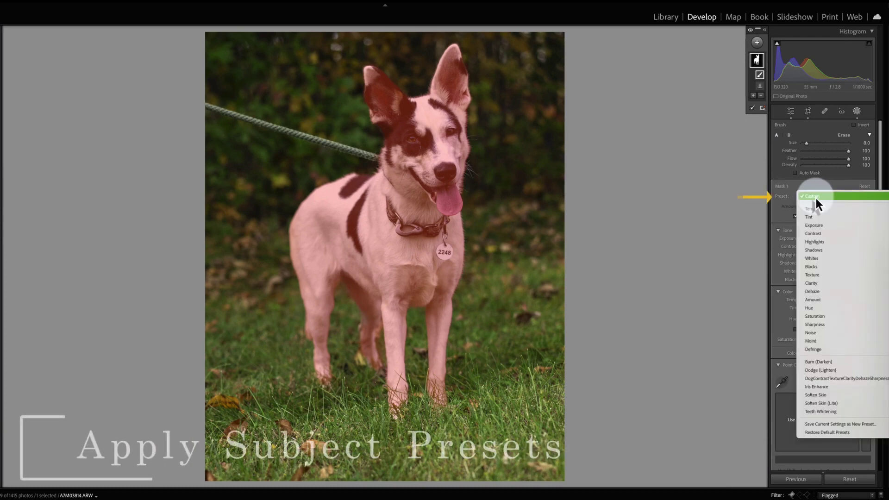
left_click(849, 378)
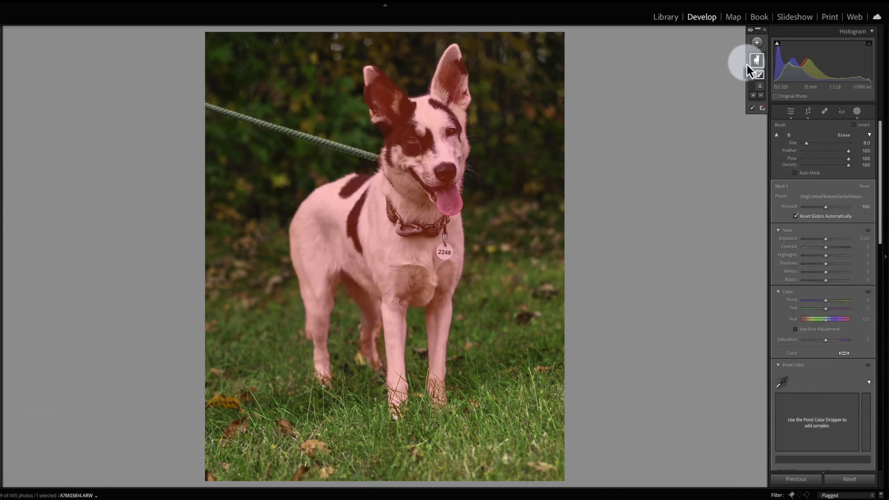
left_click(752, 109)
Review the mask's curve, effects and detail settings, and compare the before and after versions side by side.
scroll(855, 310, "down", 8)
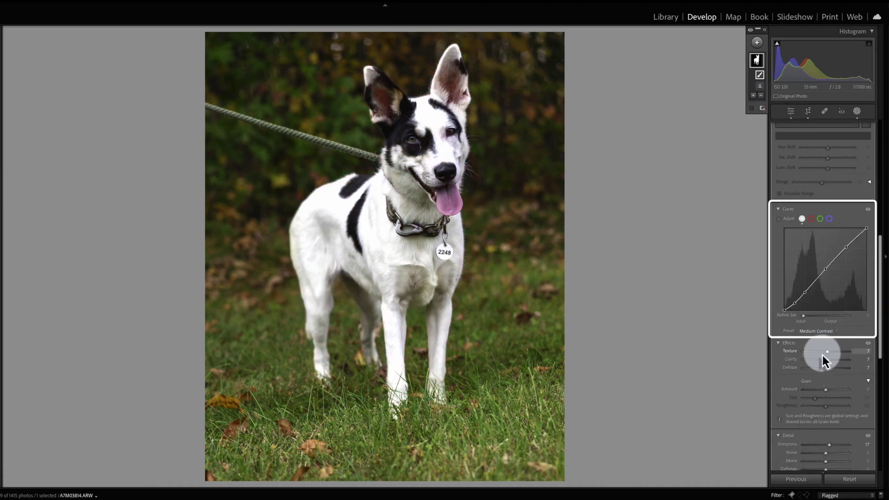
scroll(819, 371, "down", 3)
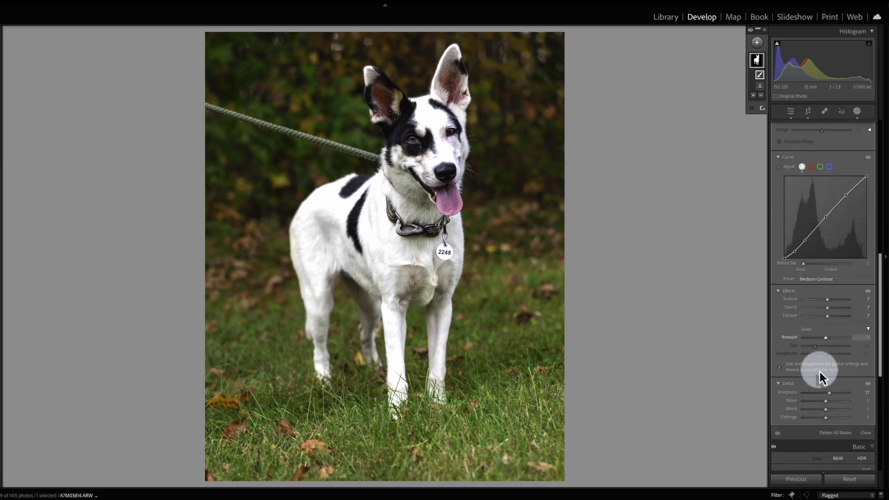
scroll(815, 372, "down", 1)
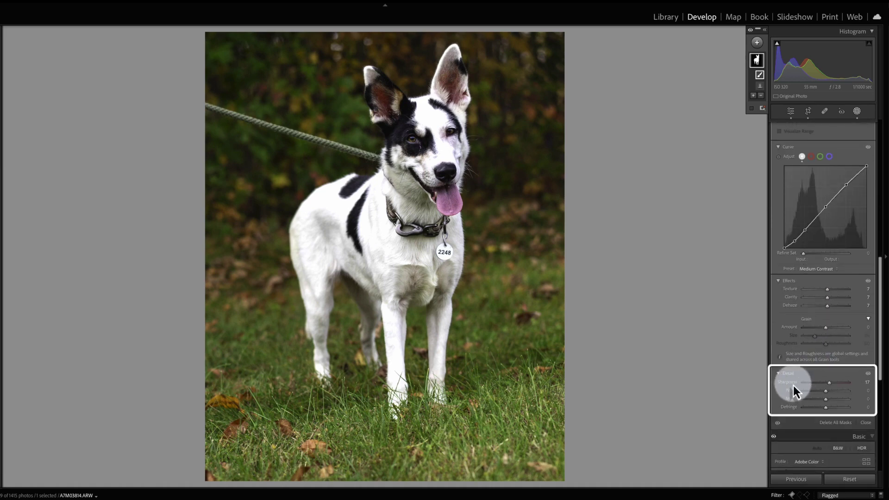
scroll(791, 324, "up", 10)
key("y")
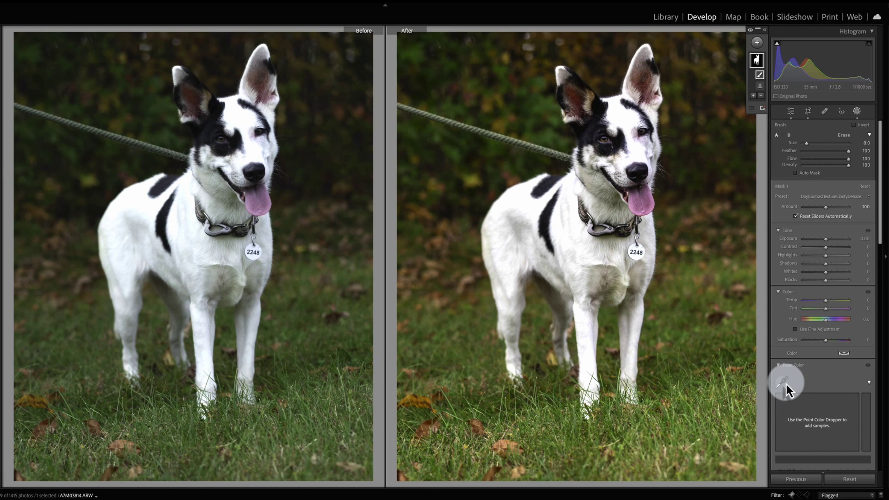
Sample the tinted fur under the dog's chin with the Point Color dropper and turn on Visualize Range.
scroll(799, 366, "down", 1)
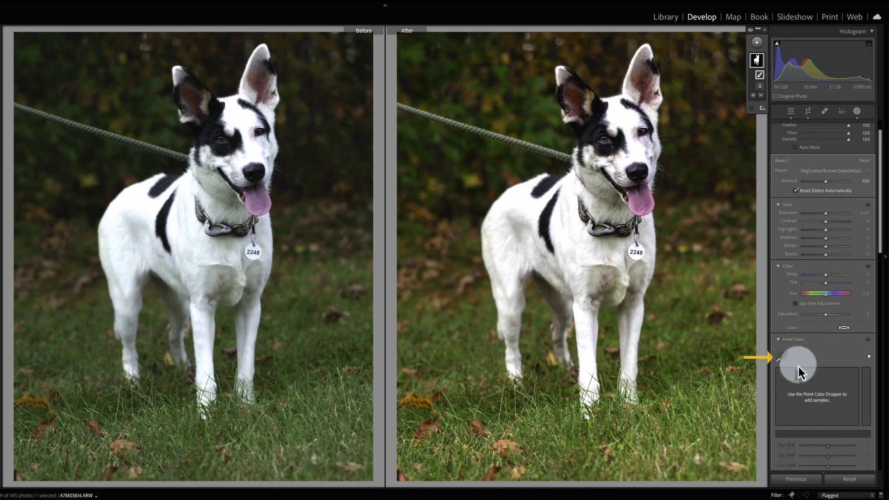
left_click(781, 358)
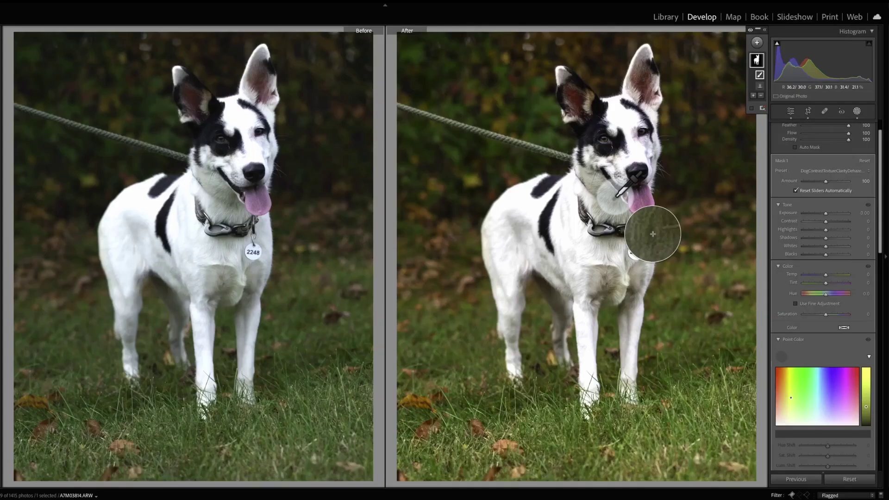
left_click(616, 197)
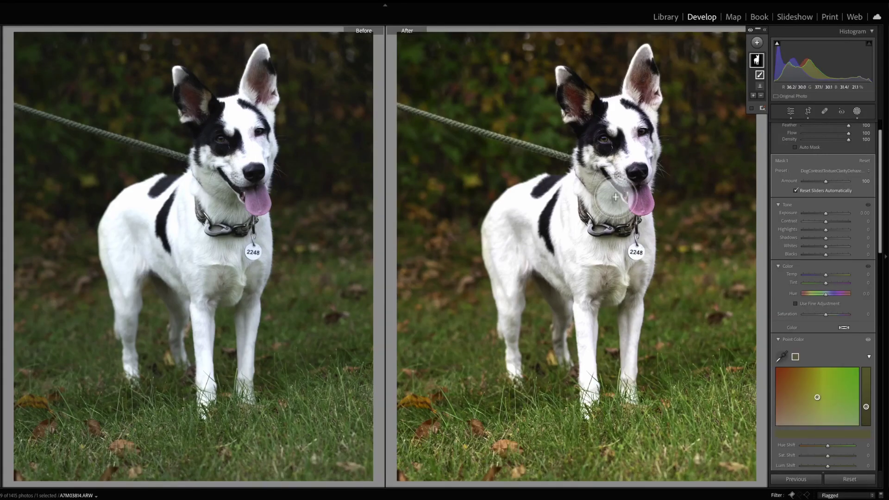
scroll(782, 368, "down", 3)
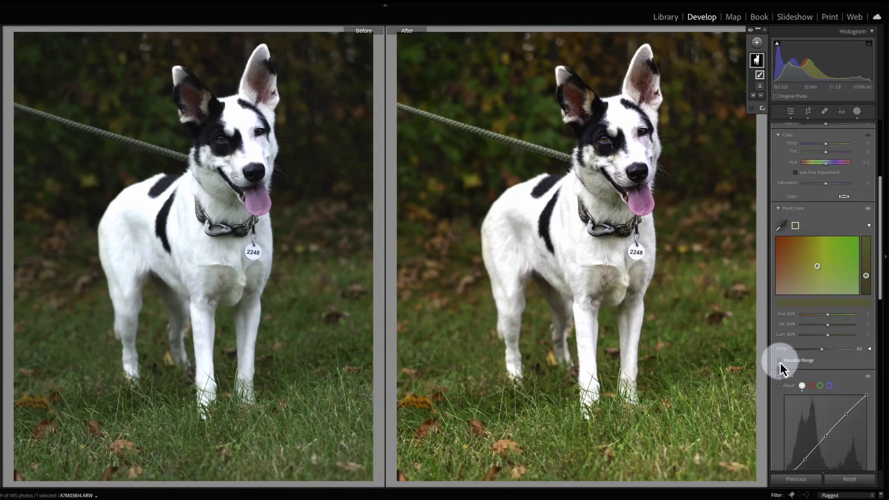
left_click(780, 361)
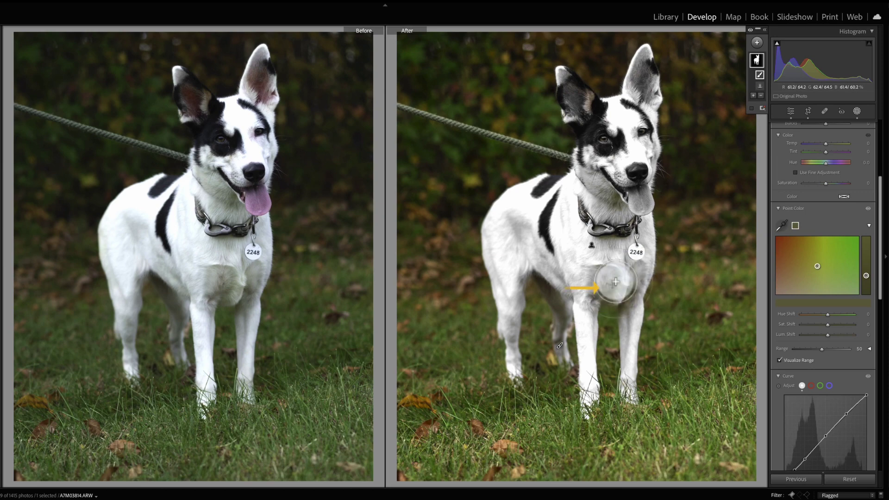
Duplicate the dog mask, Mask 1, and check the copy's Point Color and curve settings.
right_click(757, 60)
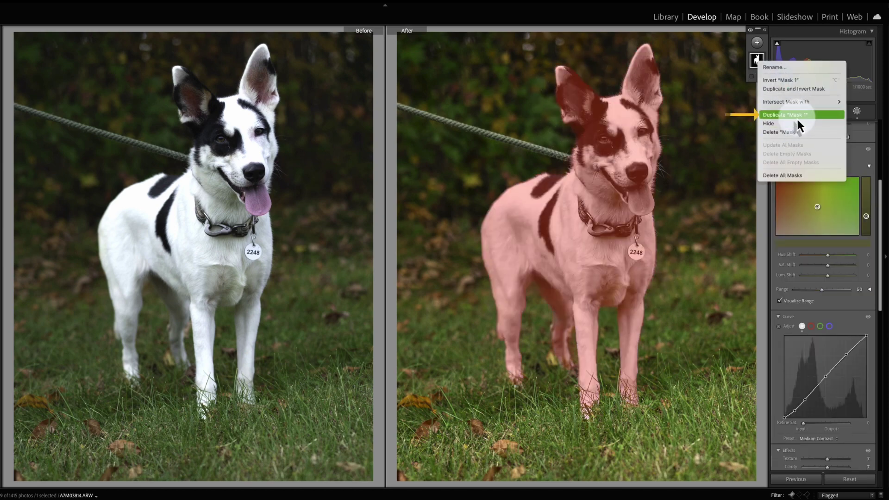
left_click(796, 117)
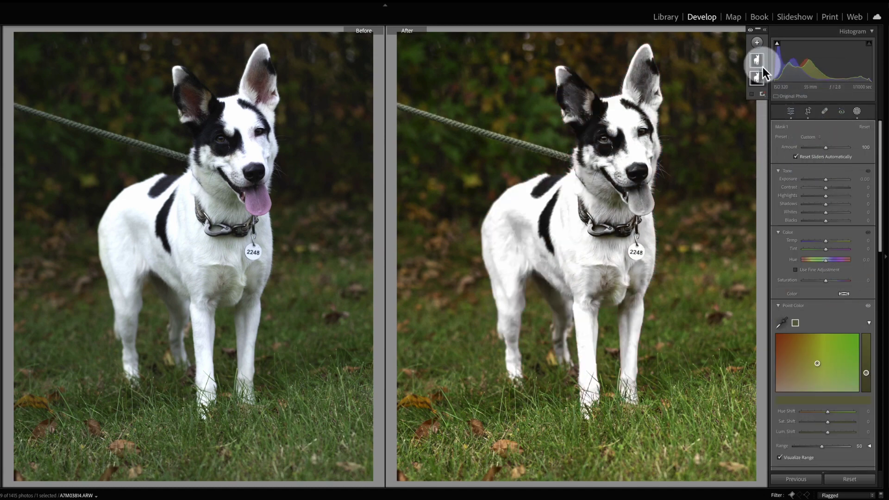
scroll(805, 236, "down", 2)
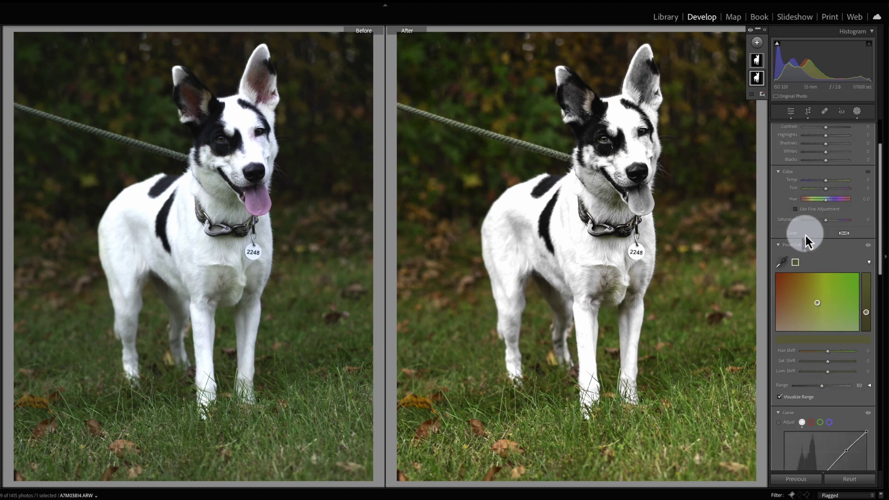
scroll(806, 236, "down", 2)
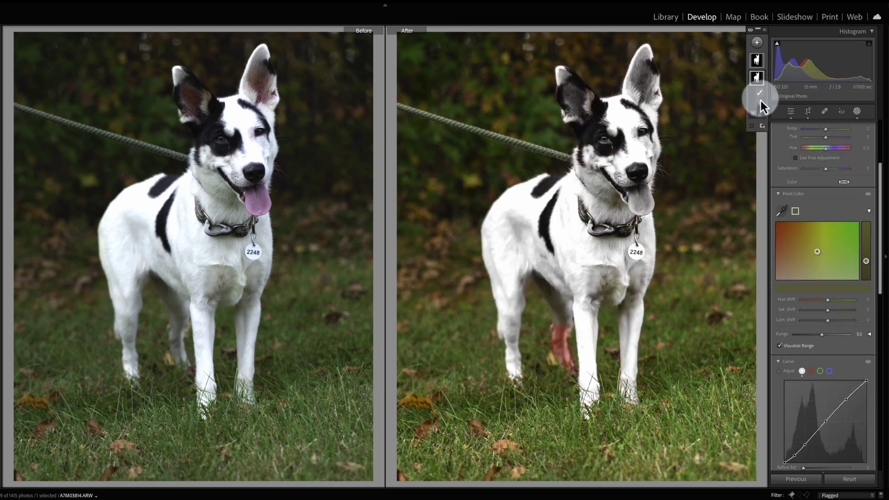
Subtract the dog's eye areas from the duplicated mask with a brush and turn off Visualize Range.
left_click(759, 111)
left_click(774, 174)
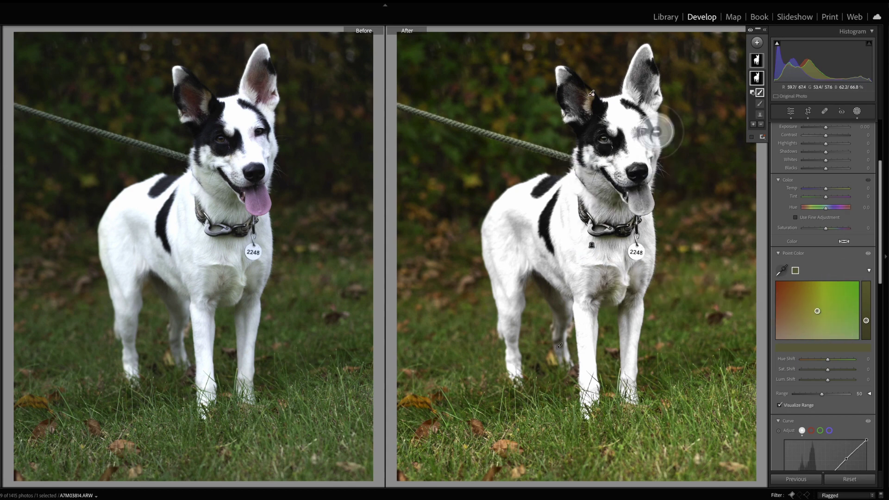
mouse_move(605, 139)
left_mouse_down()
mouse_move(596, 141)
mouse_move(610, 147)
mouse_move(607, 136)
mouse_move(646, 129)
mouse_move(657, 139)
left_mouse_up()
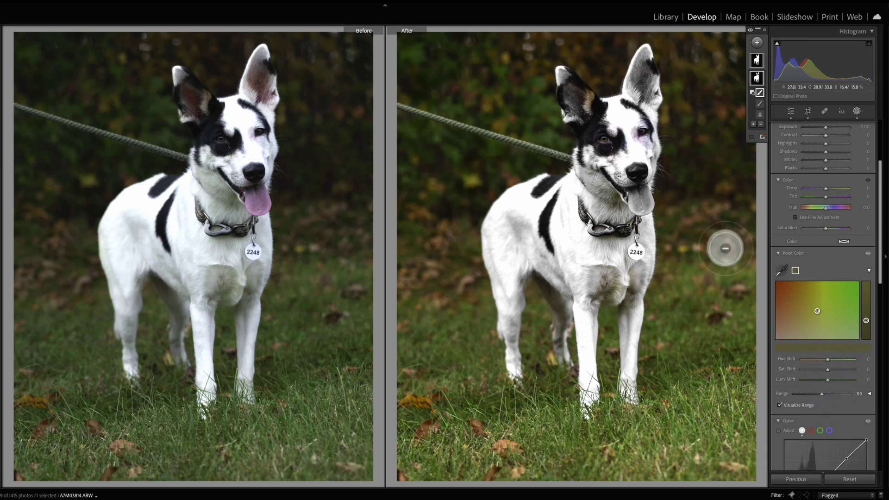
left_click(780, 405)
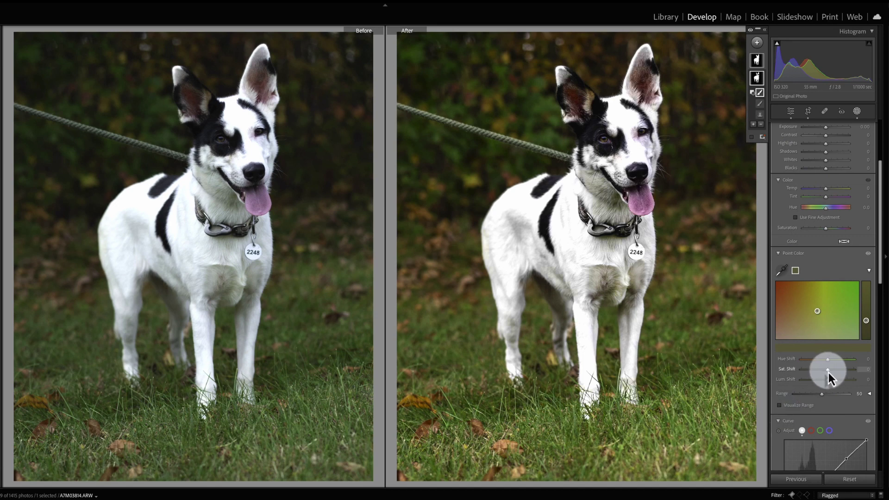
Desaturate the sampled fur tint with a Point Color Sat. Shift of -73 and widen its Range to 100.
mouse_move(828, 370)
left_mouse_down()
mouse_move(815, 379)
mouse_move(796, 374)
mouse_move(808, 371)
left_mouse_up()
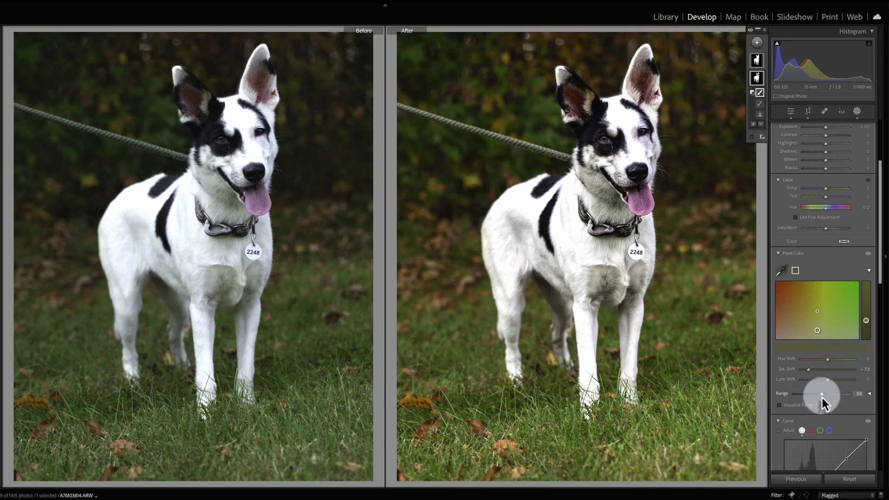
left_click_drag(822, 397, 863, 402)
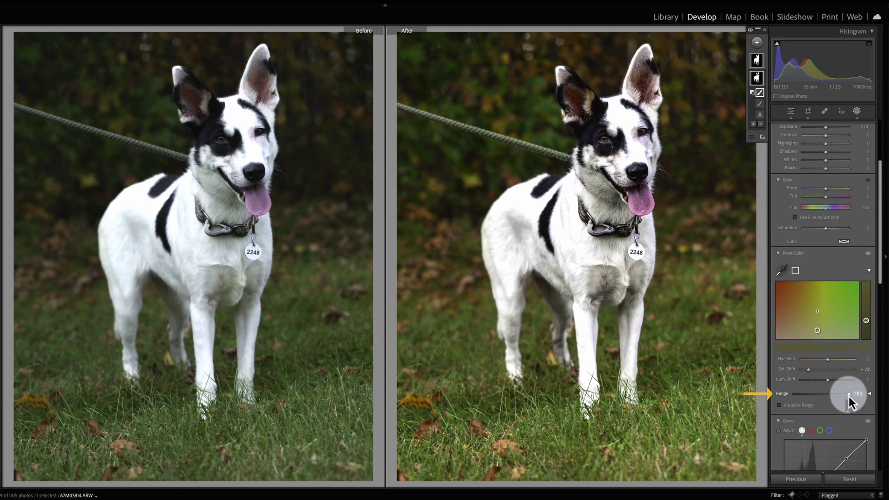
left_click_drag(849, 396, 857, 399)
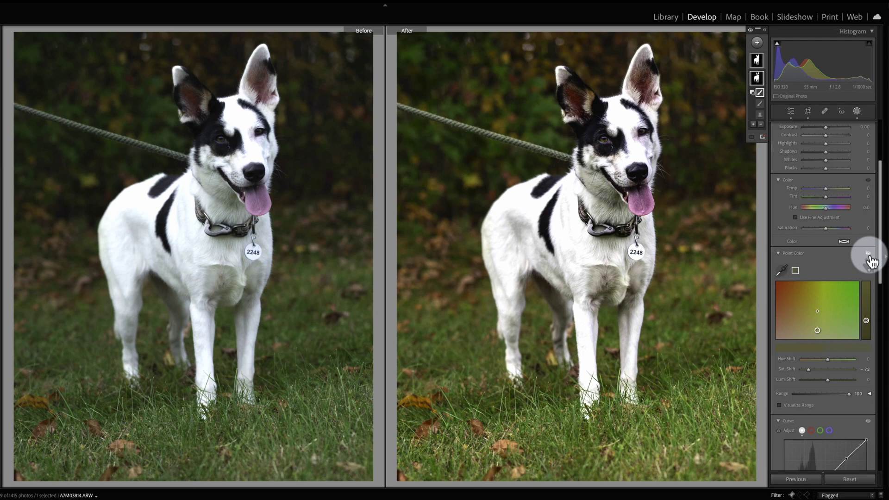
Set the Point Color Sat. Shift to -23, apply a slight positive Lum. Shift, and compare the fur with Point Color off and on.
left_click(815, 371)
left_click(827, 383)
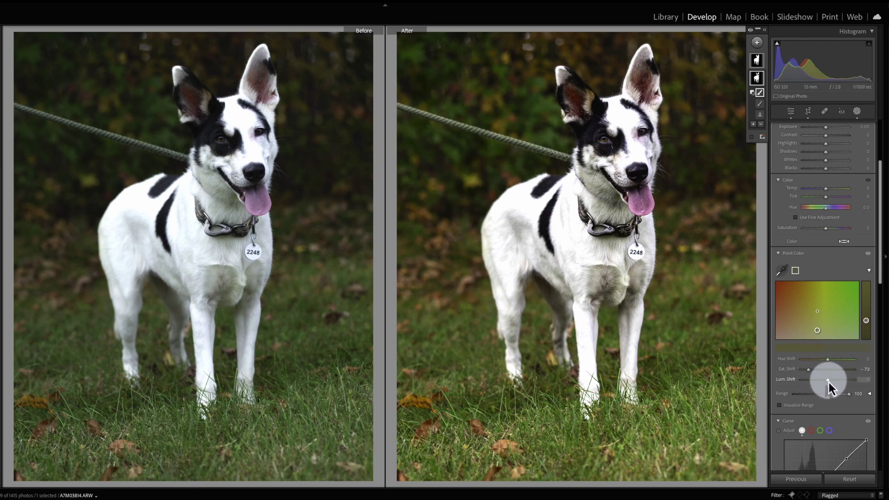
left_click_drag(829, 382, 832, 382)
left_click_drag(809, 370, 823, 372)
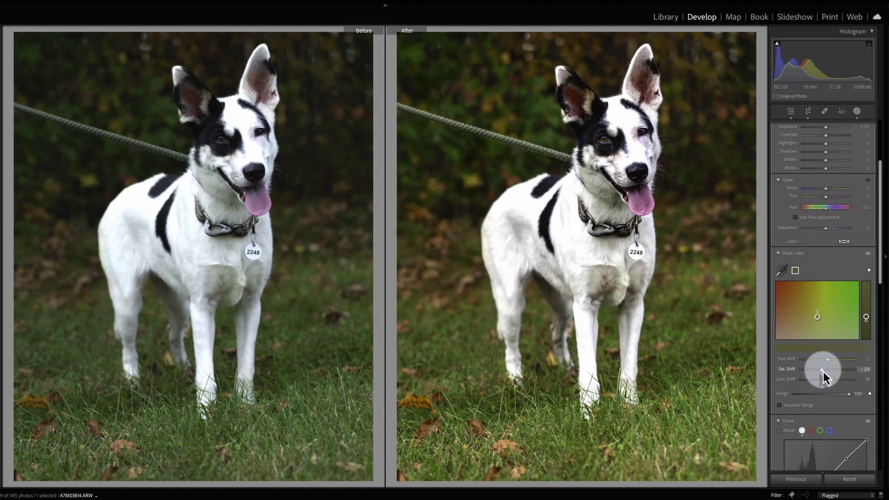
left_click(869, 254)
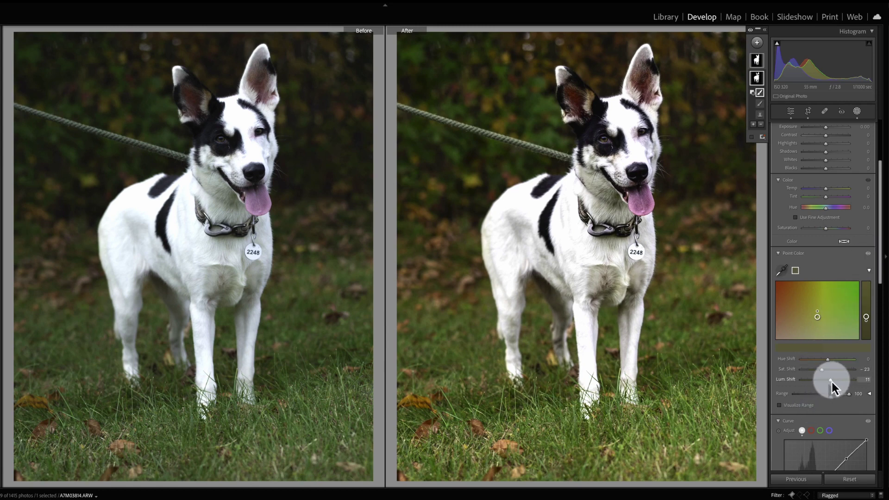
left_click_drag(832, 382, 829, 382)
left_click(870, 256)
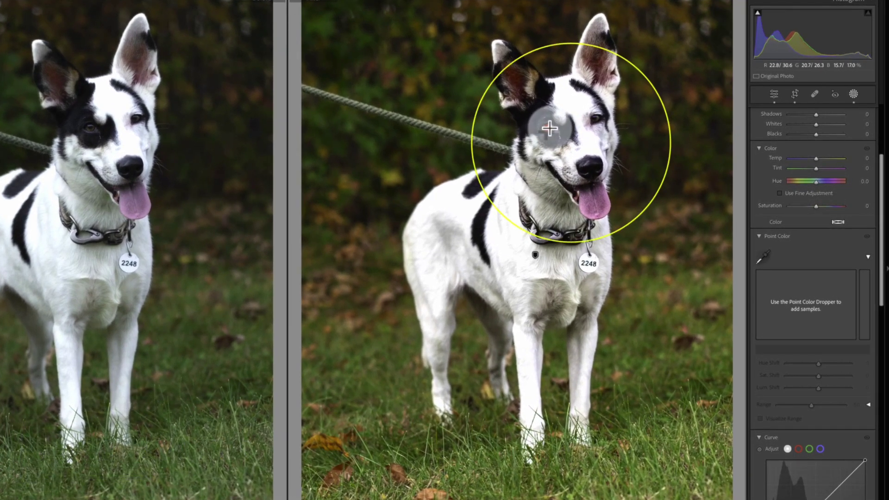
Mask both of the dog's eyes with Select Objects and set Exposure to 0.33, Temp to 10 and Saturation to 8.
left_click_drag(552, 125, 551, 127)
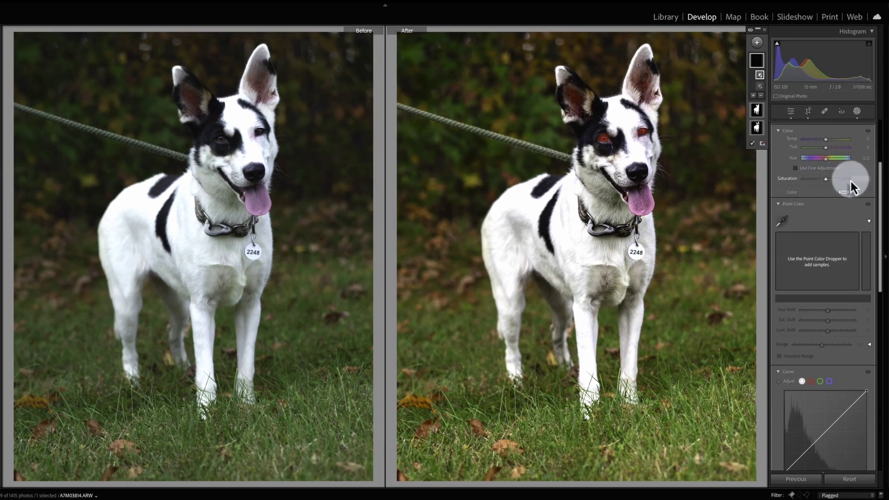
scroll(859, 188, "up", 3)
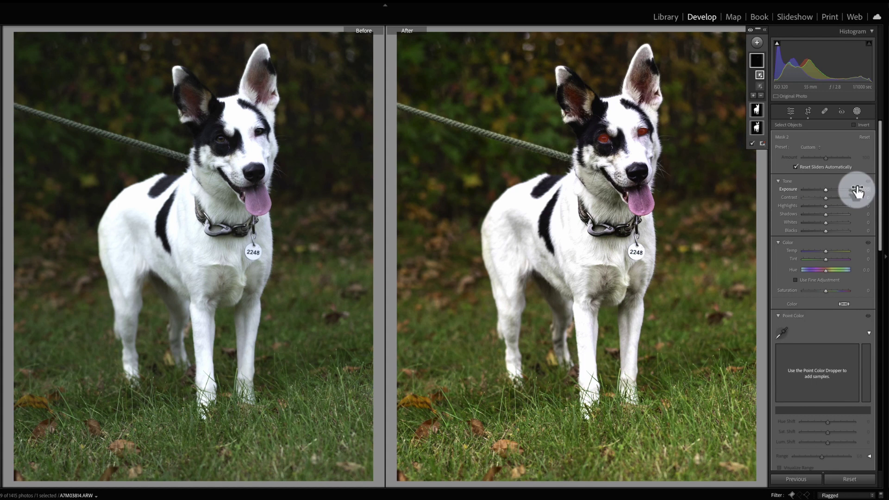
left_click_drag(858, 189, 867, 187)
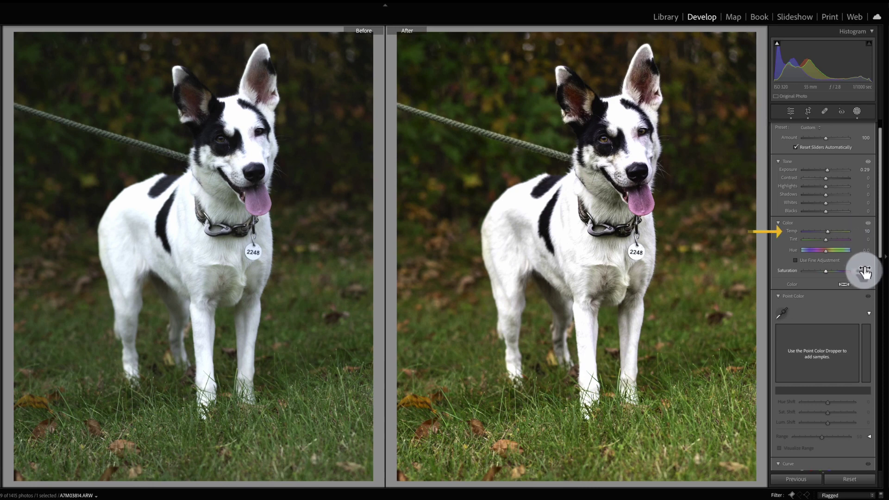
left_click_drag(864, 273, 866, 274)
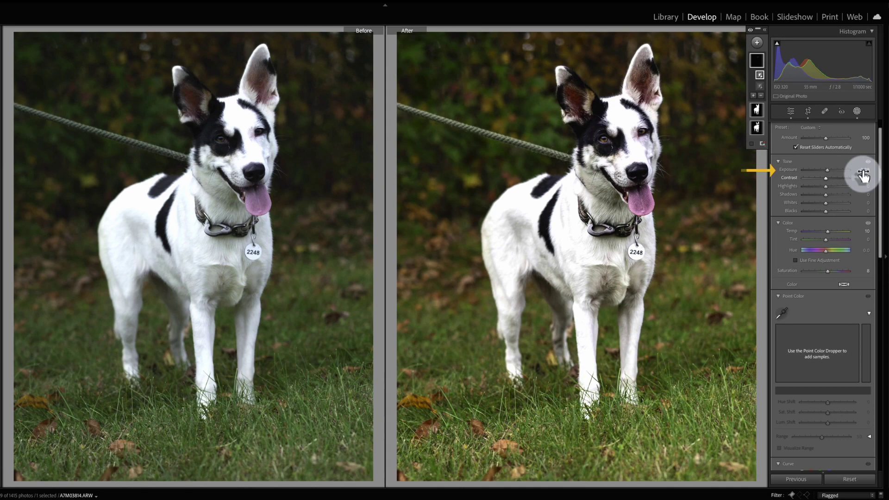
left_click_drag(864, 174, 864, 174)
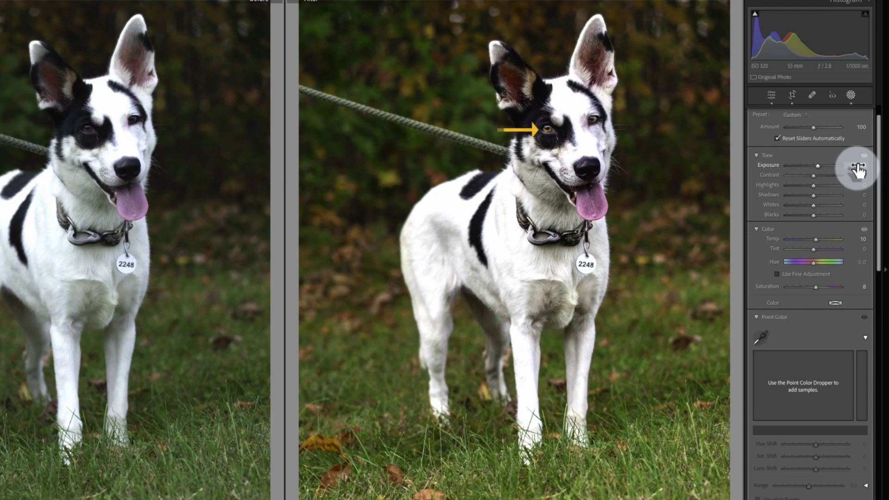
left_click_drag(858, 170, 857, 170)
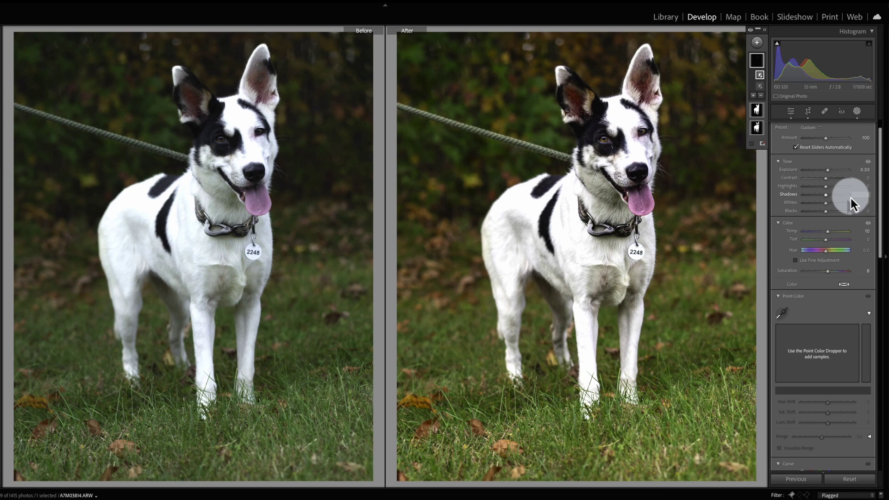
Open the edited dog photo in Photoshop and choose the Remove Tool.
key("super+e")
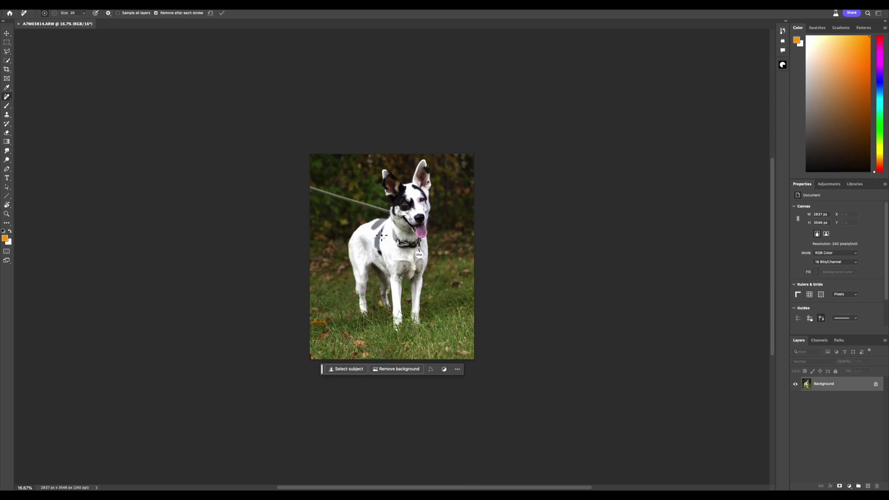
left_click_drag(382, 235, 300, 181)
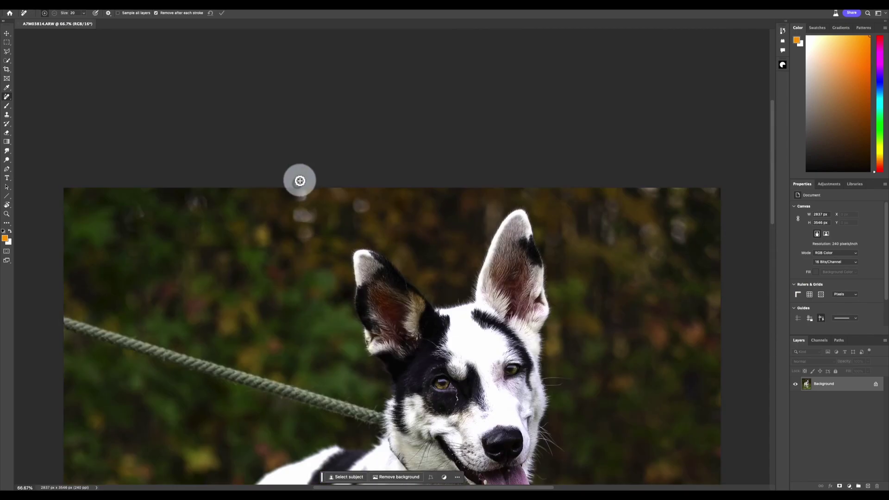
scroll(260, 201, "down", 10)
scroll(258, 203, "up", 10)
scroll(256, 208, "down", 3)
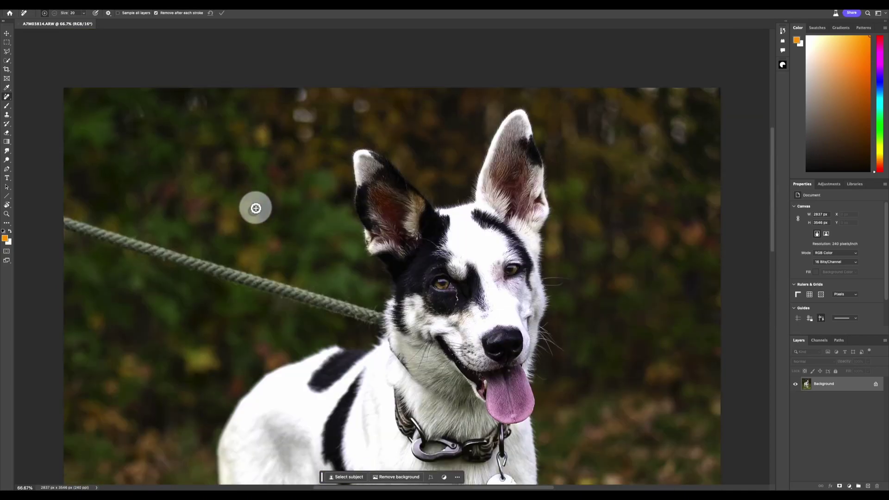
scroll(246, 209, "left", 5)
key("j")
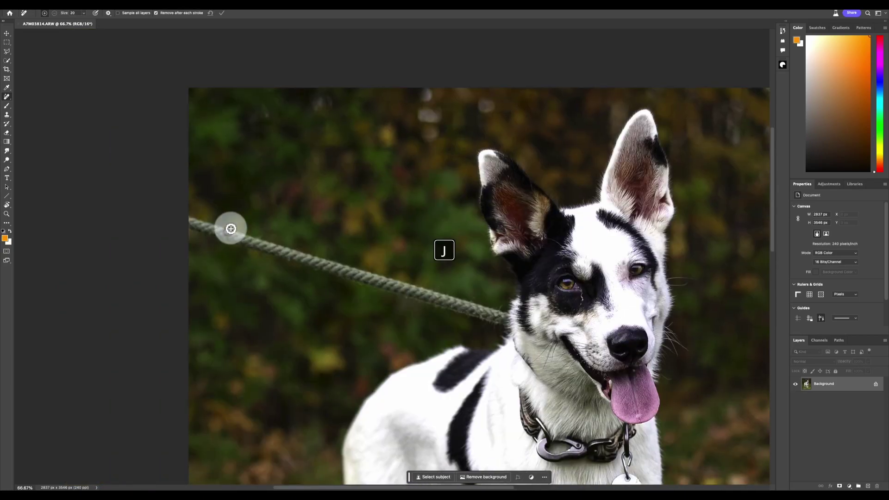
right_click(8, 104)
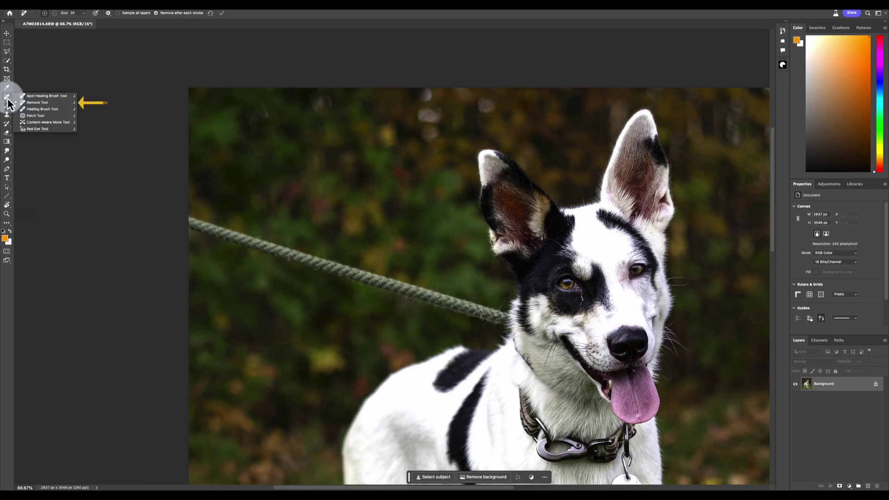
left_click(33, 103)
Enlarge the brush beyond the rope's thickness and paint out the whole leash from the photo's edge to the dog's neck.
scroll(231, 229, "up", 2)
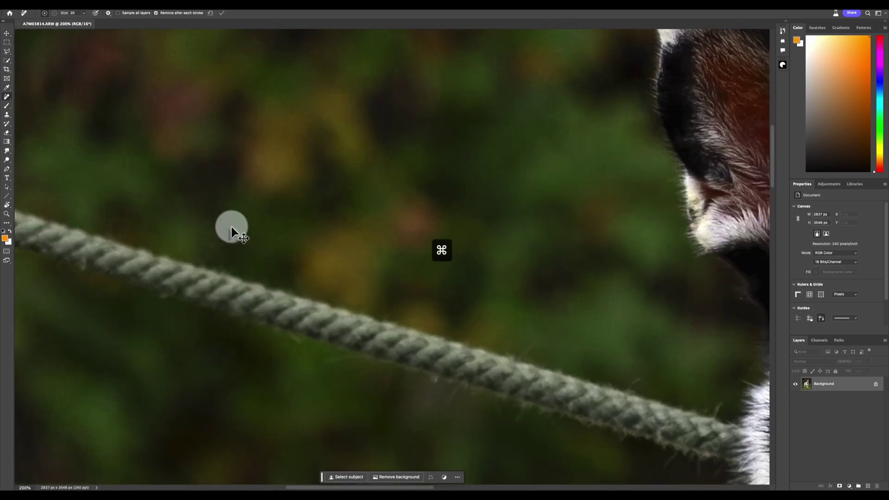
key("super+minus")
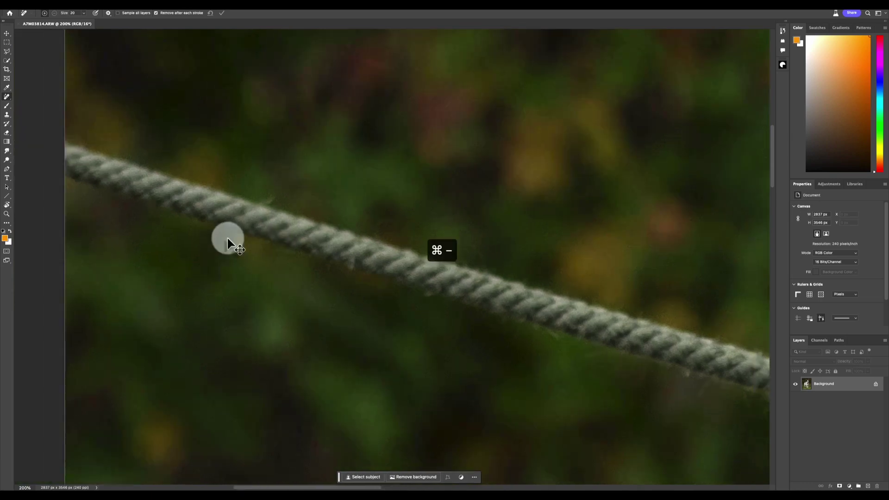
scroll(227, 239, "right", 4)
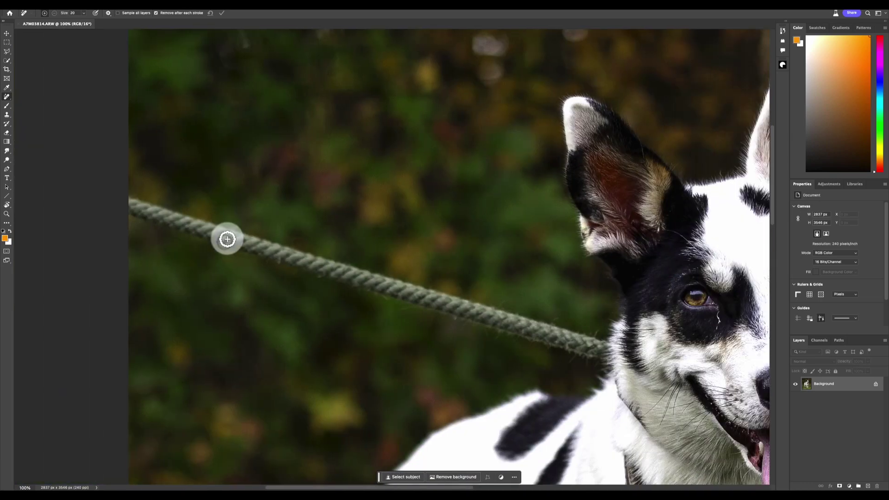
key("bracketright")
key("bracketright")
key("bracketright")
key("bracketright")
key("bracketright")
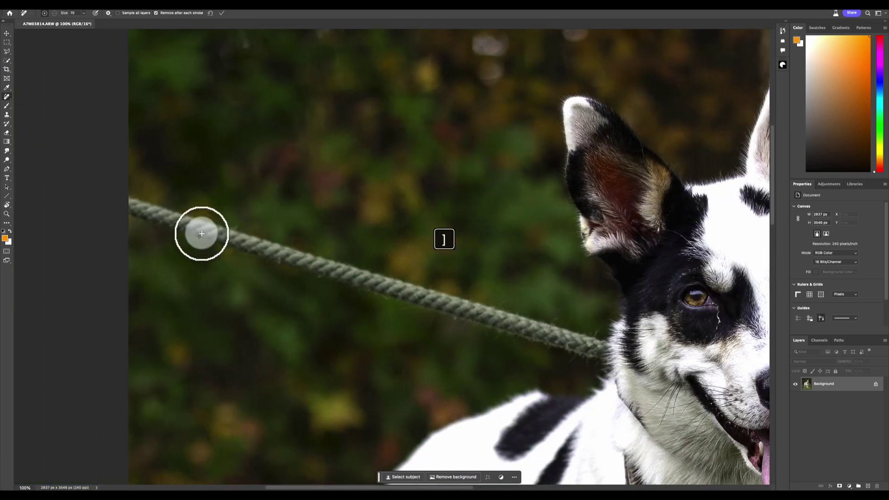
key("bracketright")
key("bracketright")
key("bracketright")
key("bracketright")
left_click_drag(145, 208, 595, 350)
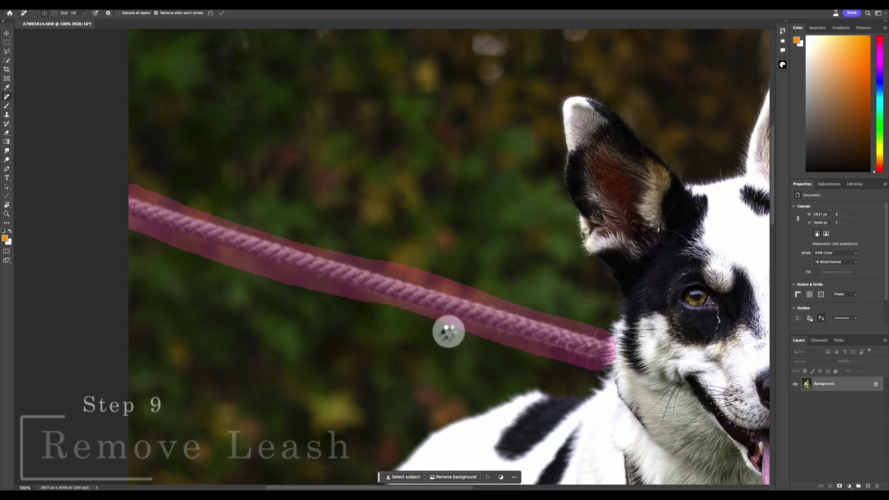
Shrink the Remove Tool brush and clean up leftover traces in the foliage along the former leash line.
key("bracketleft")
key("bracketleft")
key("bracketleft")
key("bracketleft")
key("bracketleft")
key("bracketleft")
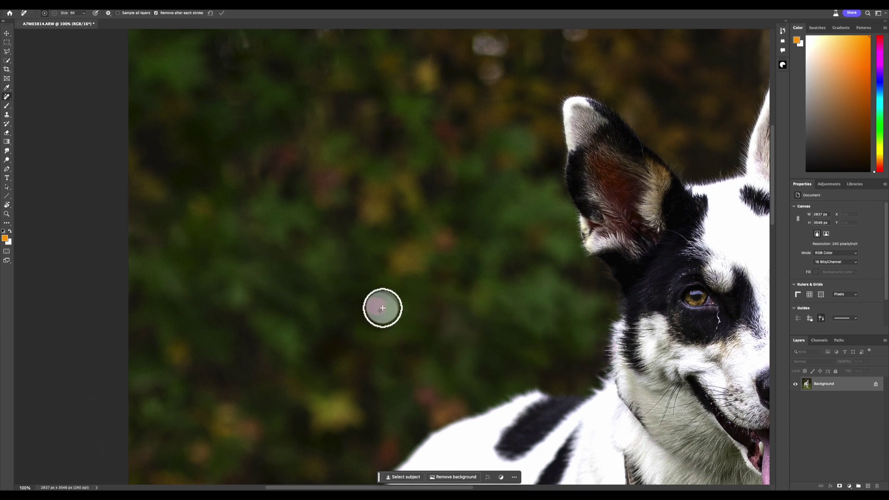
left_click_drag(382, 308, 437, 334)
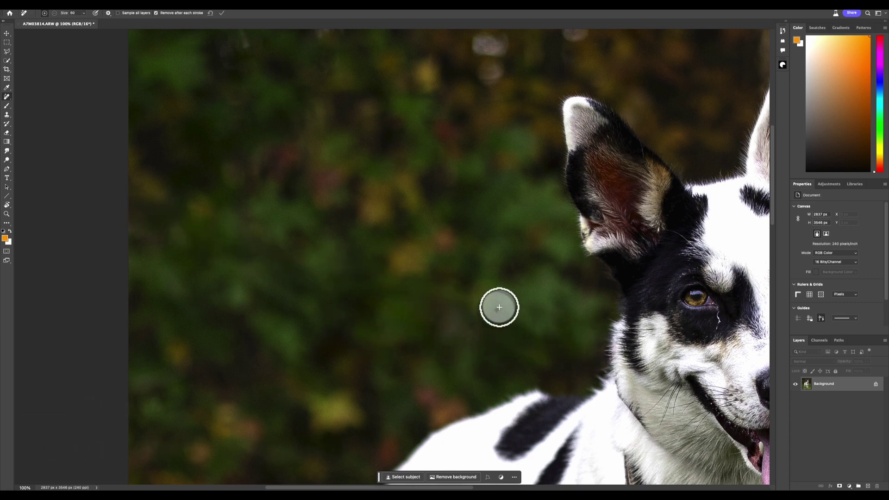
Remove the remaining small artifacts in the blurred background beside the dog with a size 45 brush.
key("bracketleft")
left_click_drag(431, 322, 468, 333)
left_click_drag(520, 352, 553, 369)
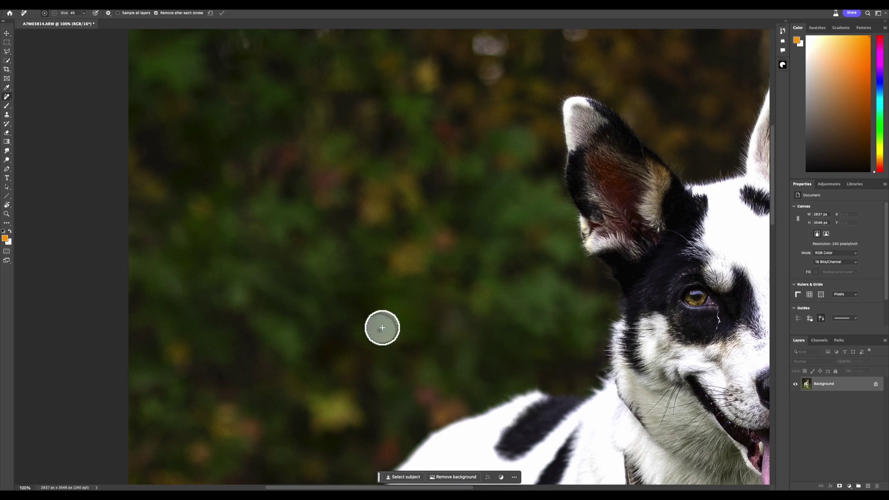
left_click_drag(383, 290, 433, 291)
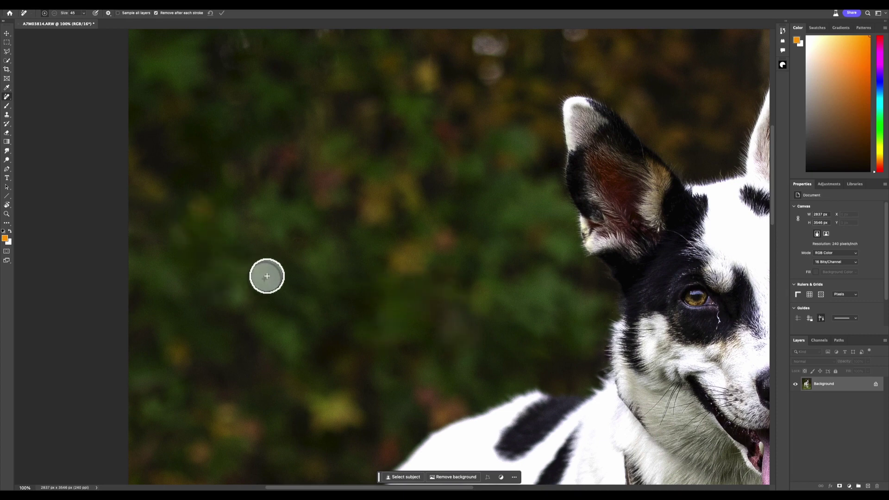
scroll(273, 280, "right", 5)
left_click_drag(355, 311, 366, 318)
left_click_drag(268, 280, 296, 289)
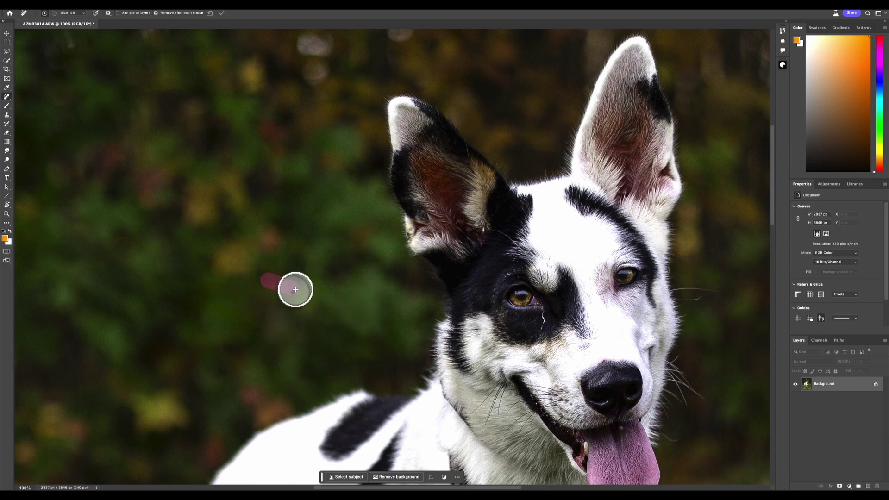
scroll(293, 306, "left", 5)
scroll(294, 306, "right", 5)
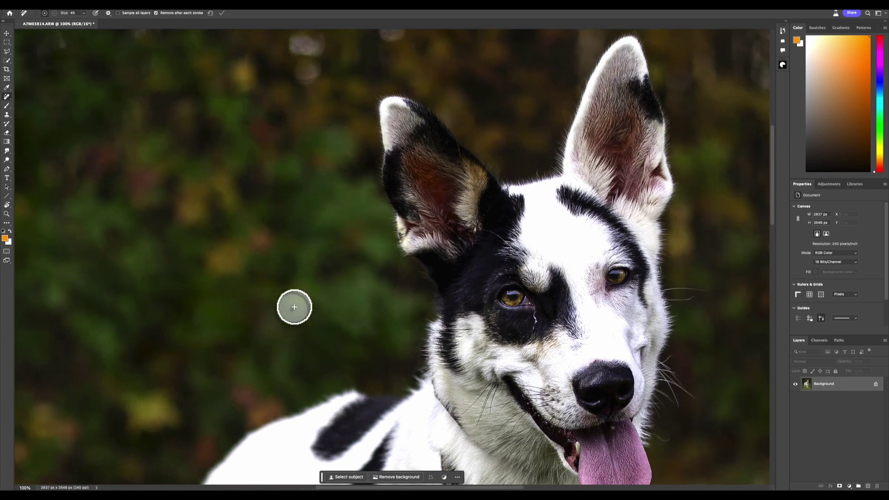
Shrink the Remove Tool brush to just over the width of the white tear streak and paint it out of the black fur below the eye.
scroll(295, 307, "right", 6)
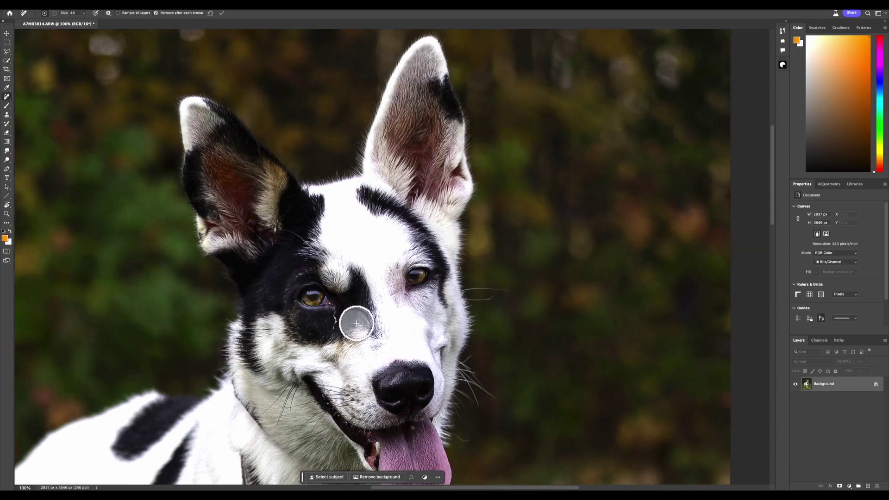
key("super+equal")
key("super+equal")
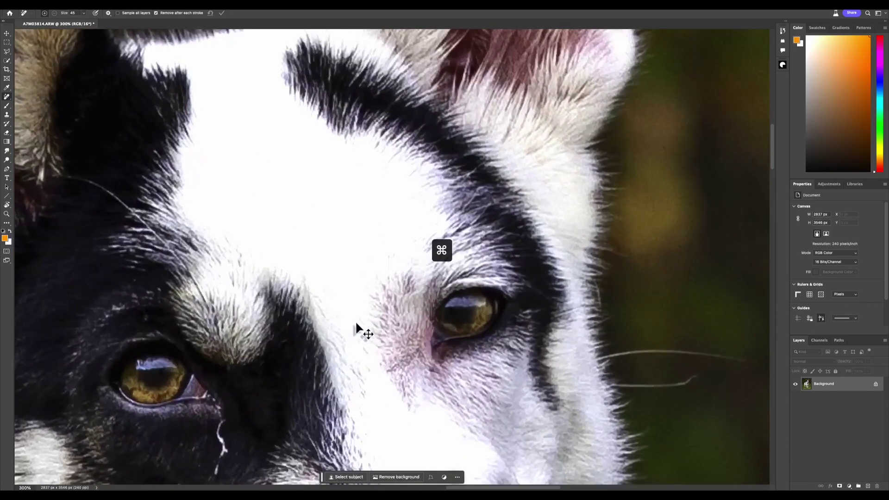
scroll(280, 285, "down", 6)
scroll(279, 286, "left", 6)
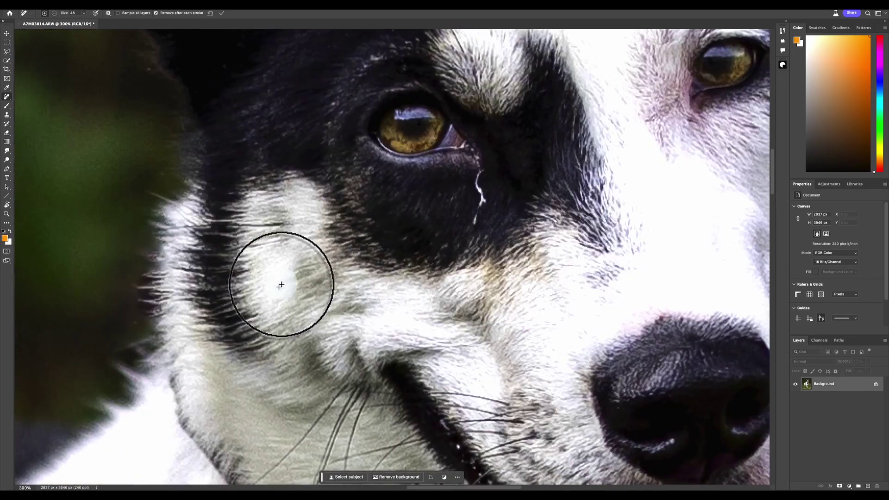
key("bracketleft")
key("bracketleft")
key("bracketleft")
key("bracketleft")
key("bracketleft")
key("bracketleft")
key("bracketleft")
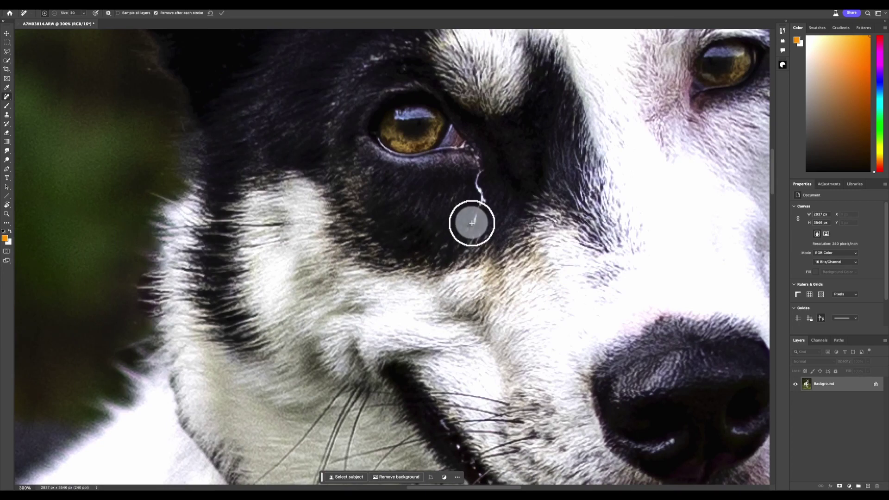
key("bracketleft")
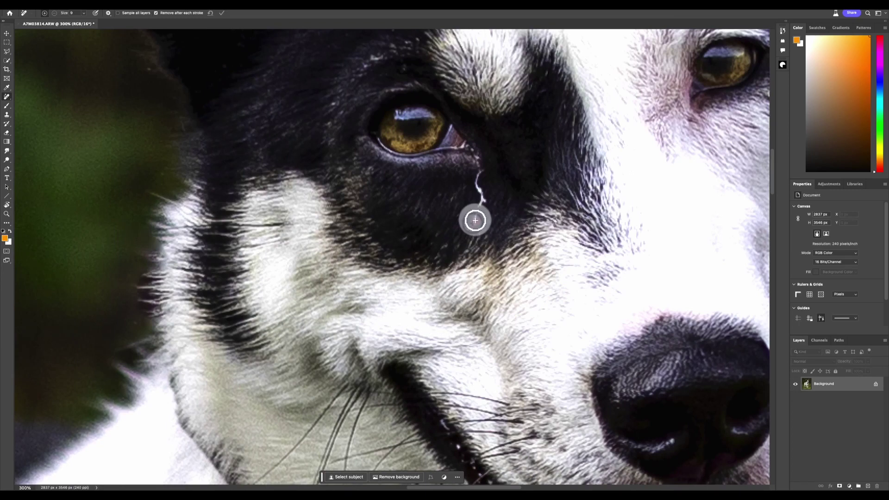
left_click_drag(475, 221, 479, 170)
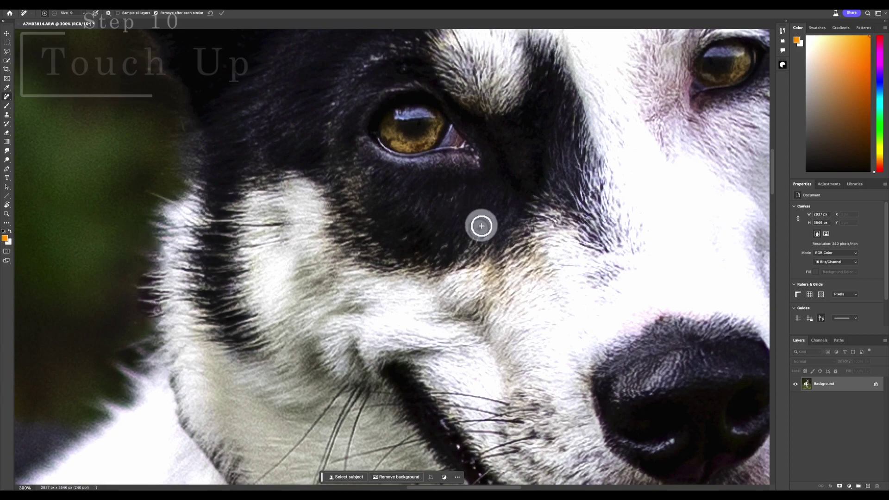
Examine the dog's muzzle, tongue, forehead and ears at 300% for remaining blemishes.
scroll(494, 216, "right", 5)
scroll(494, 217, "down", 10)
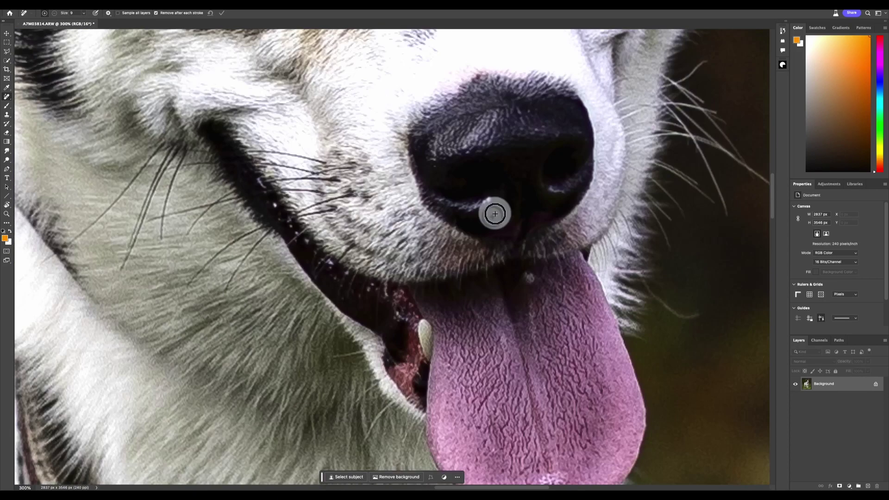
scroll(495, 214, "up", 12)
scroll(495, 213, "left", 5)
scroll(456, 262, "right", 5)
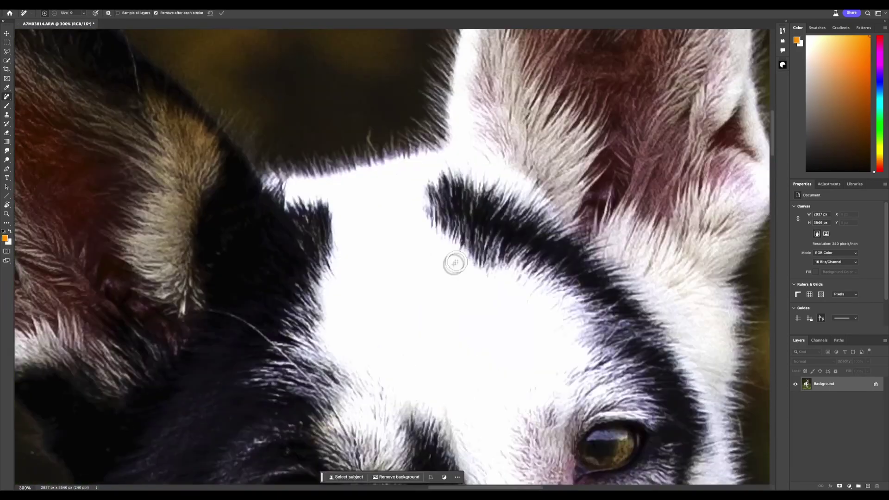
scroll(456, 261, "right", 3)
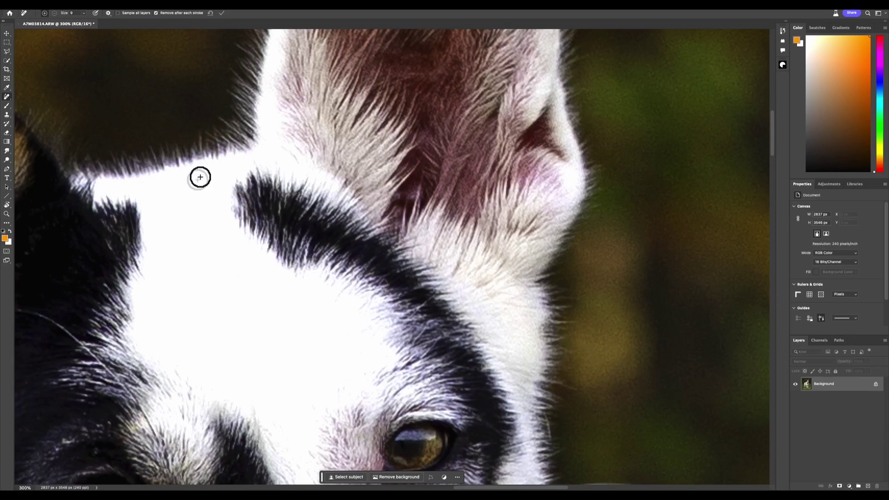
scroll(199, 176, "left", 10)
scroll(258, 189, "left", 7)
scroll(257, 194, "up", 14)
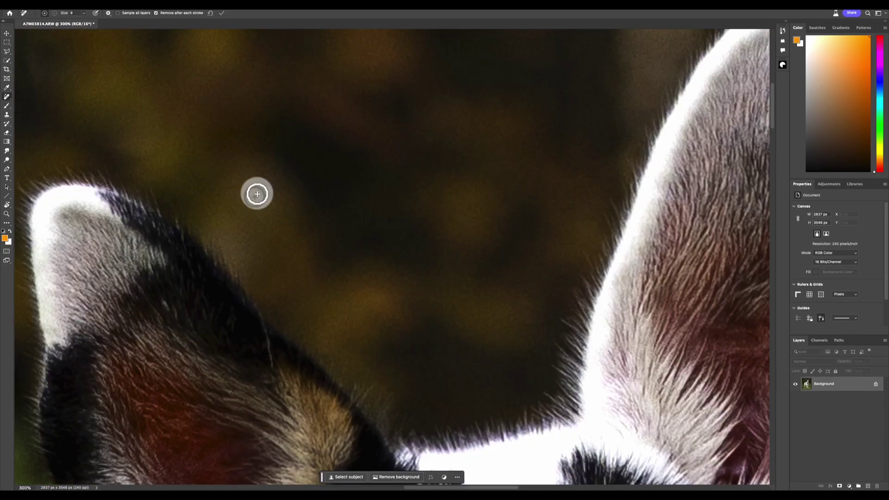
Save the retouched photo, return to Lightroom Classic and show its before and after versions side by side.
key("super+minus")
key("super+minus")
key("super+minus")
key("super+minus")
key("super+minus")
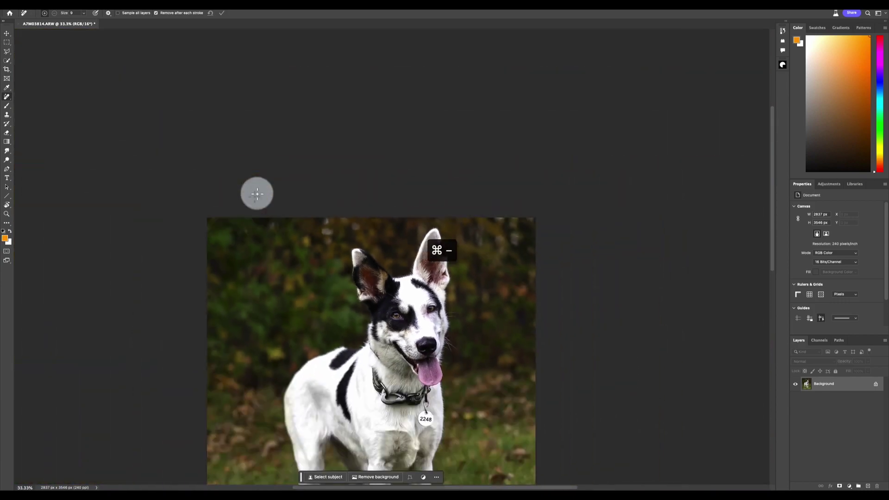
scroll(278, 200, "down", 6)
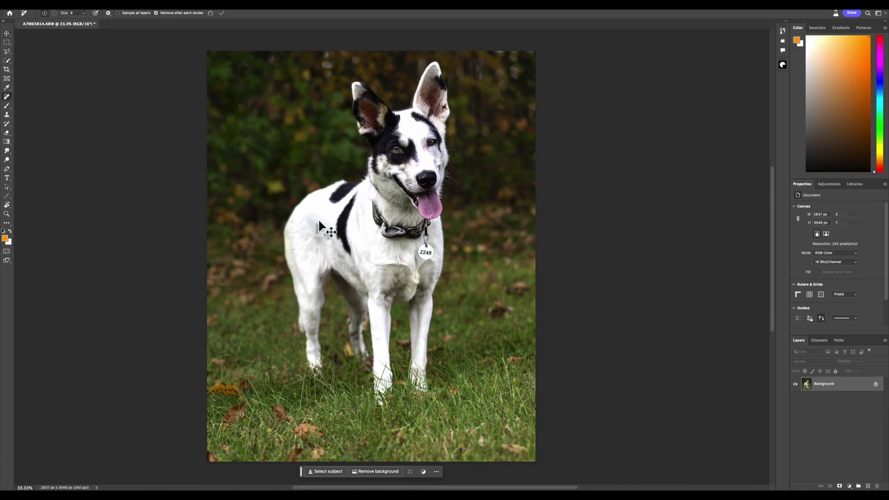
key("super+s")
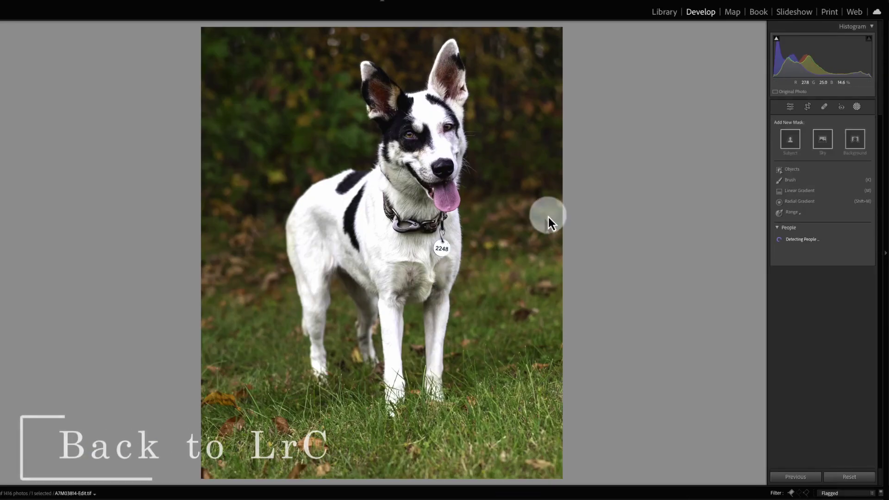
key("y")
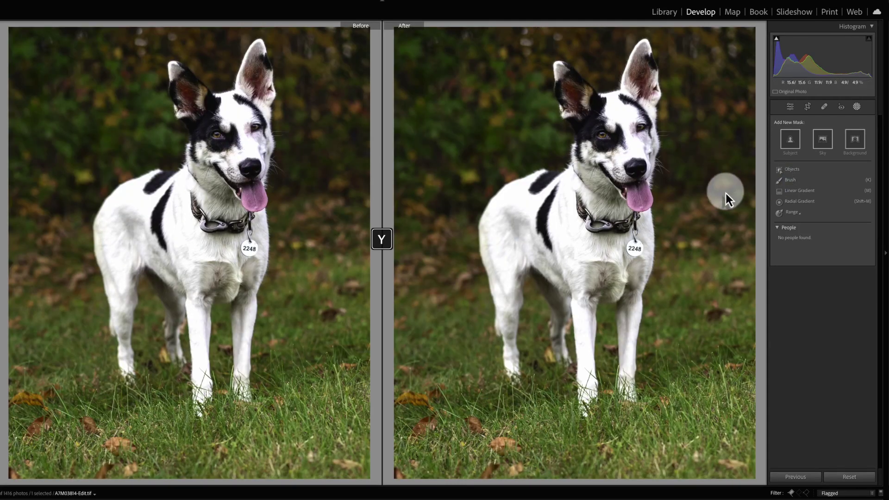
Set the post-crop vignette amount to -15 and the green hue in the Color Mixer to -36.
left_click(792, 110)
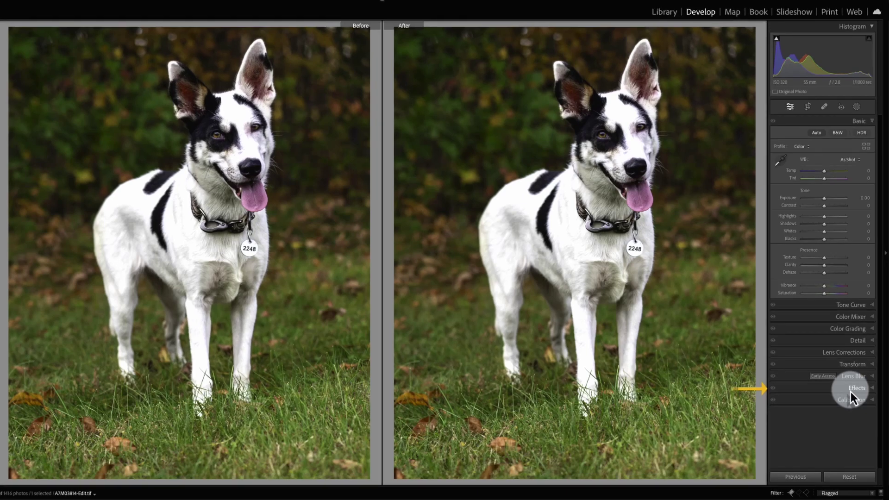
left_click(851, 392)
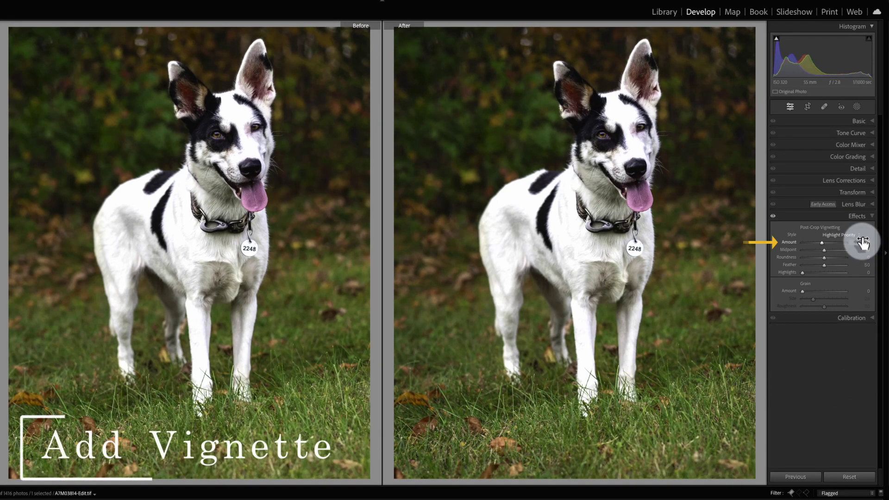
left_click_drag(866, 242, 861, 243)
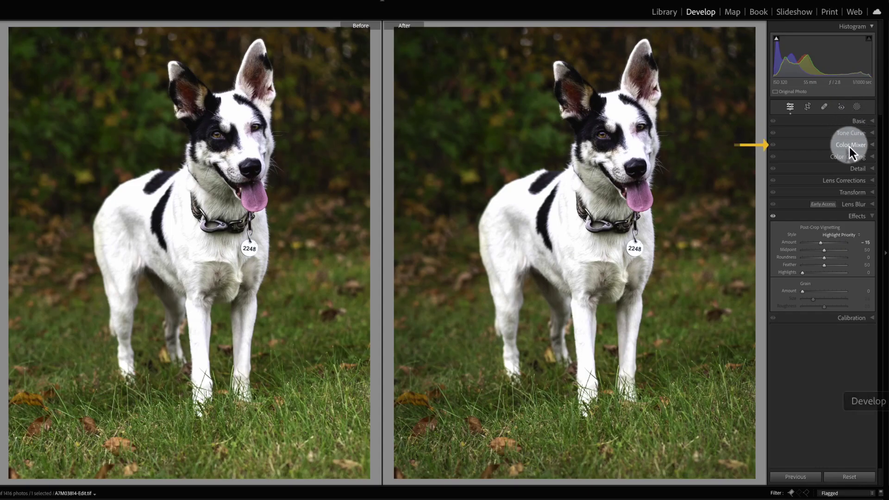
left_click(856, 148)
left_click_drag(825, 198, 816, 200)
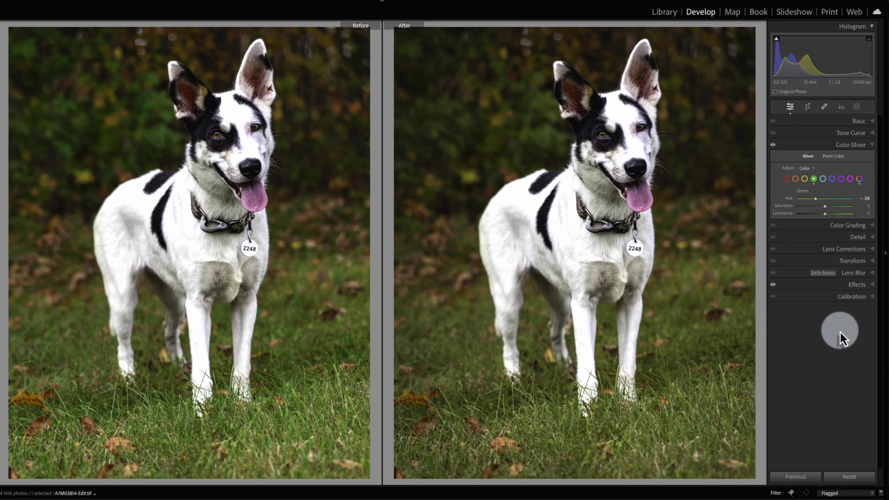
Add a linear gradient mask rising from the photo's lower edge to the dog's lower legs and set its exposure to -1.69.
key("shift+w")
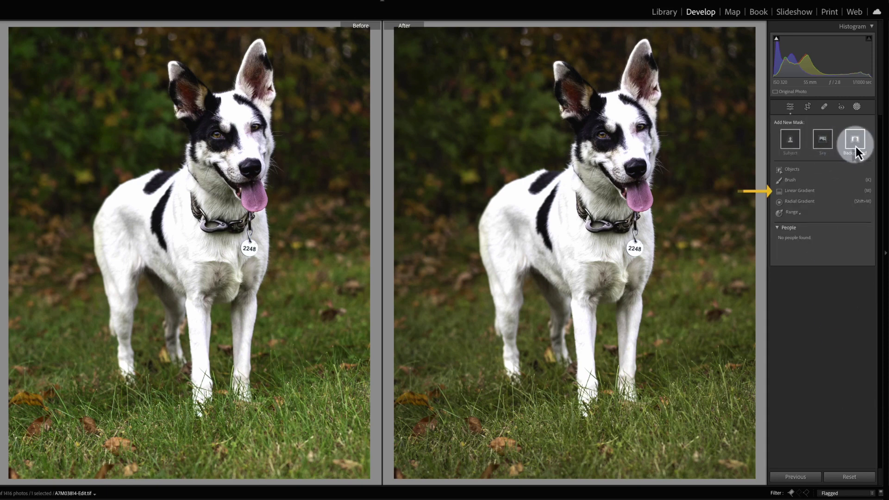
left_click(810, 190)
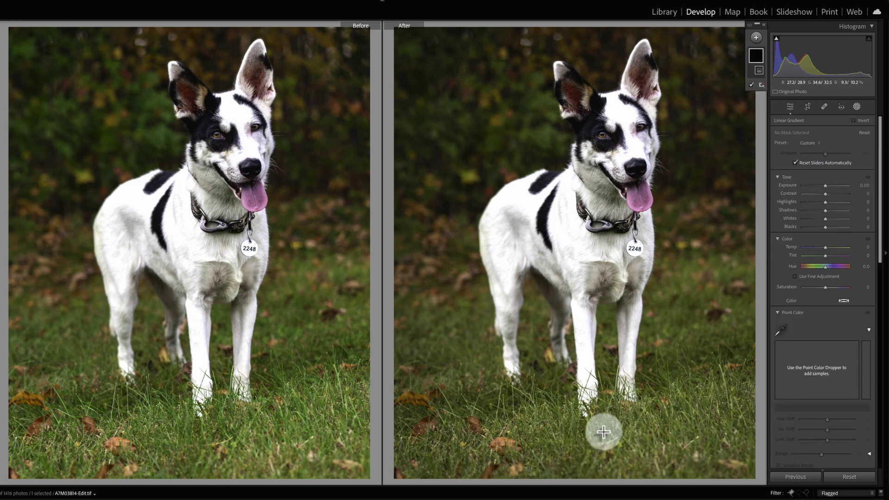
left_click_drag(569, 487, 570, 343)
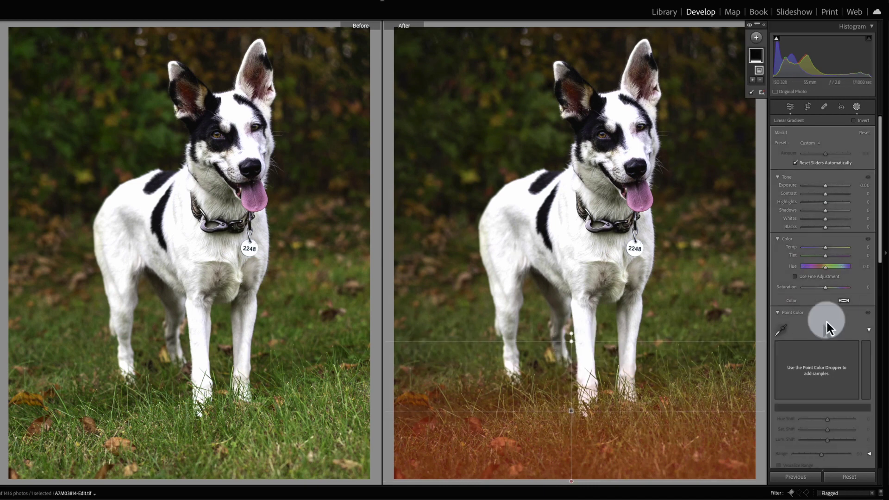
left_click_drag(827, 193, 817, 190)
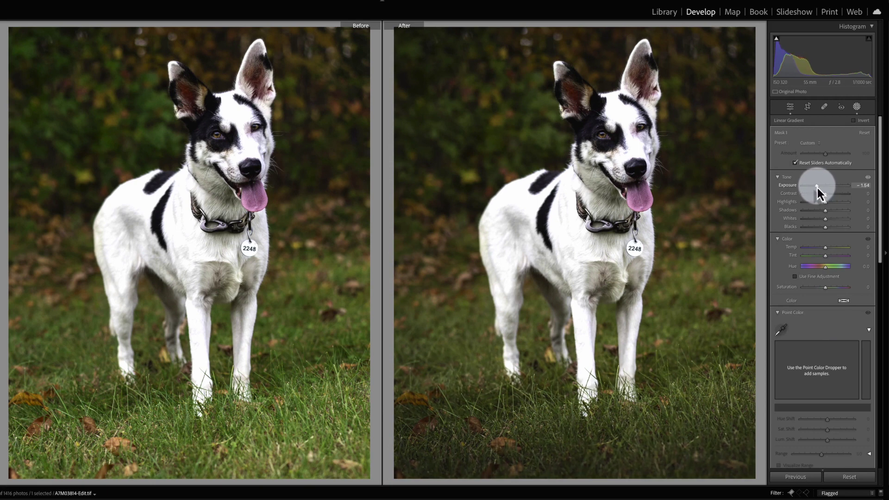
left_click_drag(817, 187, 816, 187)
left_click_drag(817, 190, 818, 190)
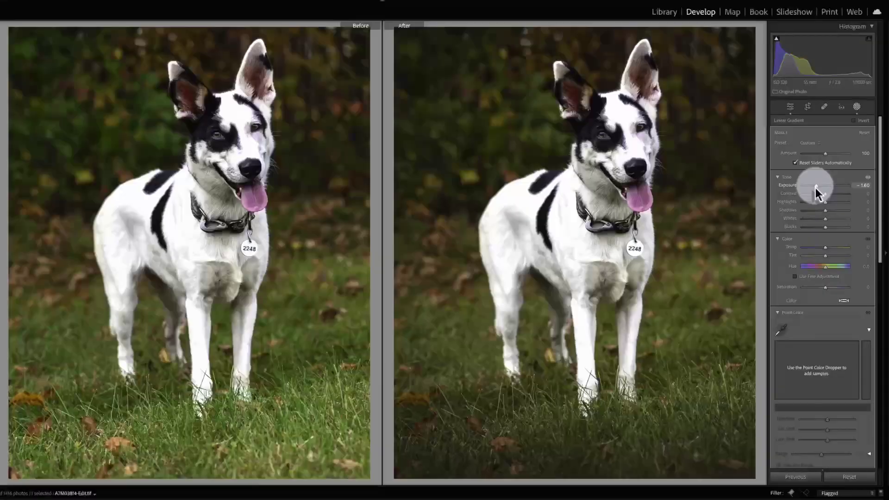
left_click(859, 185)
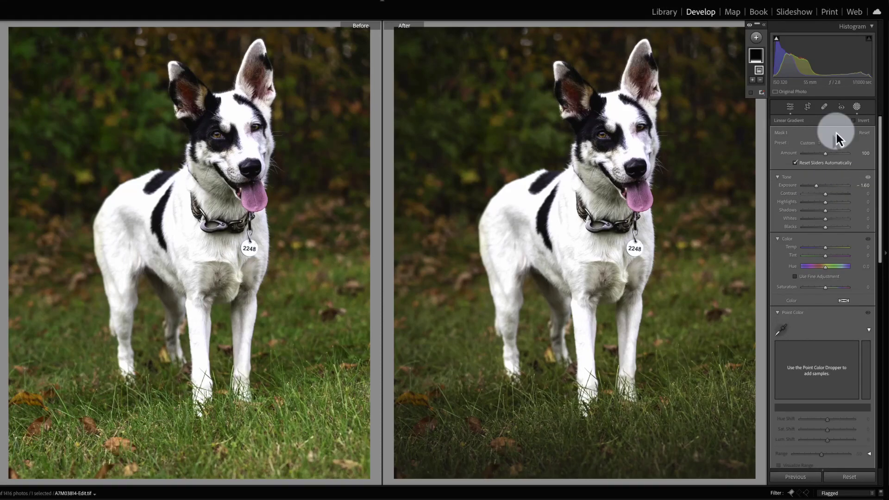
Create a background selection mask and set its saturation to -15.
left_click(758, 39)
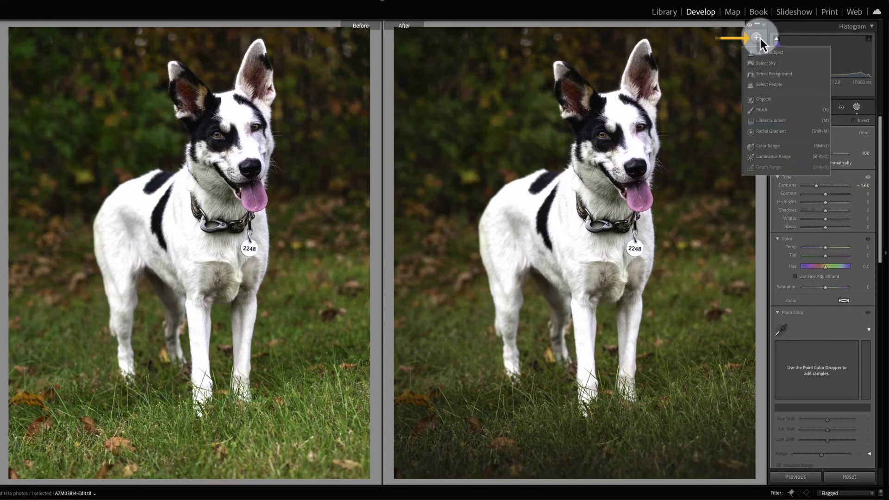
left_click(771, 75)
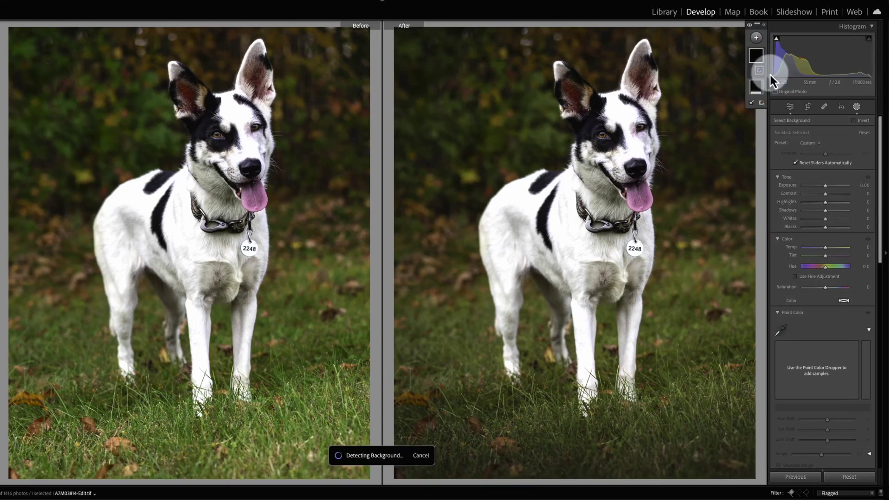
left_click_drag(826, 287, 823, 288)
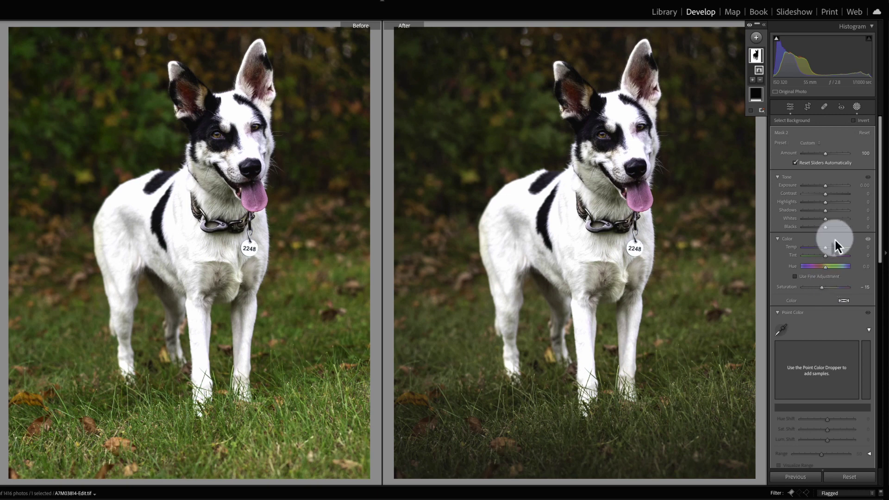
Soften the background mask by setting texture to -11, slightly lowering clarity and dehaze, and setting exposure to -0.07.
scroll(836, 241, "down", 1)
scroll(852, 250, "down", 10)
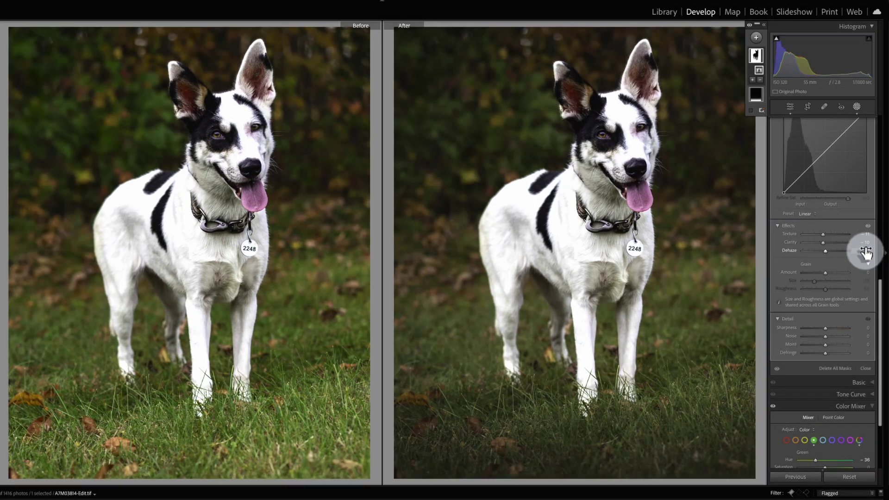
left_click_drag(866, 252, 864, 252)
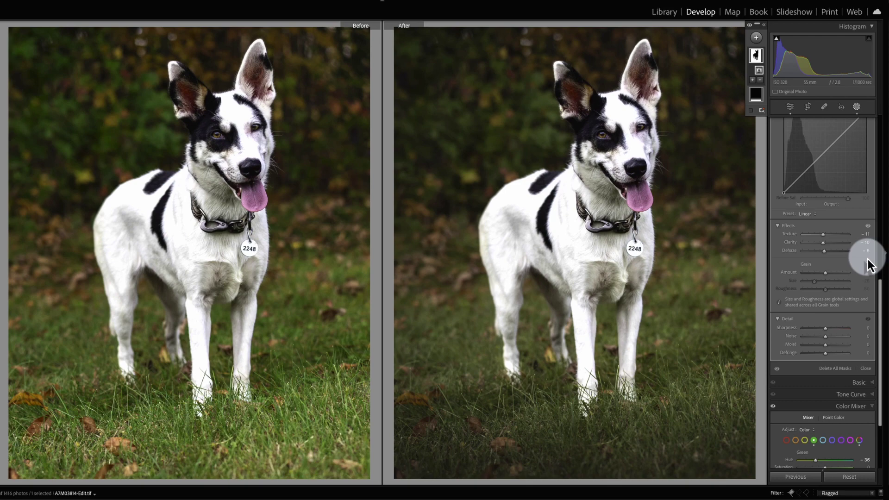
scroll(867, 262, "up", 10)
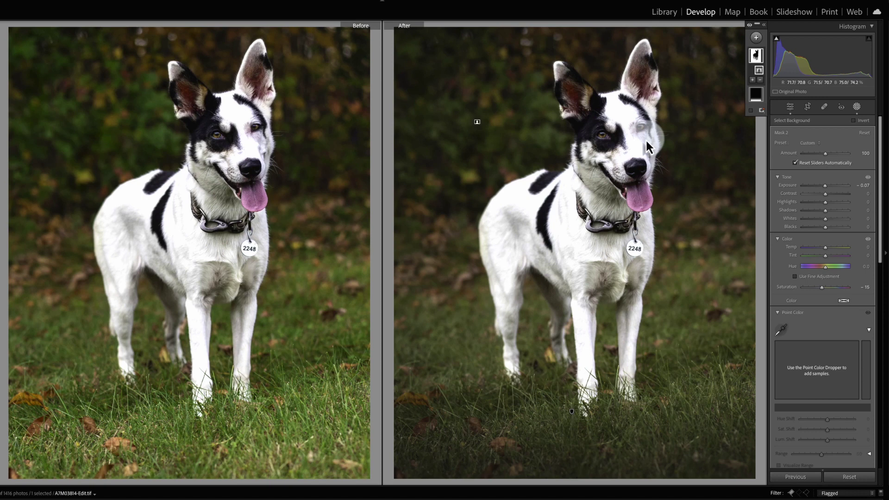
Add a radial gradient mask with feather 100 centred near the dog's collar and enlarge it past the photo's side and lower edges.
left_click(756, 38)
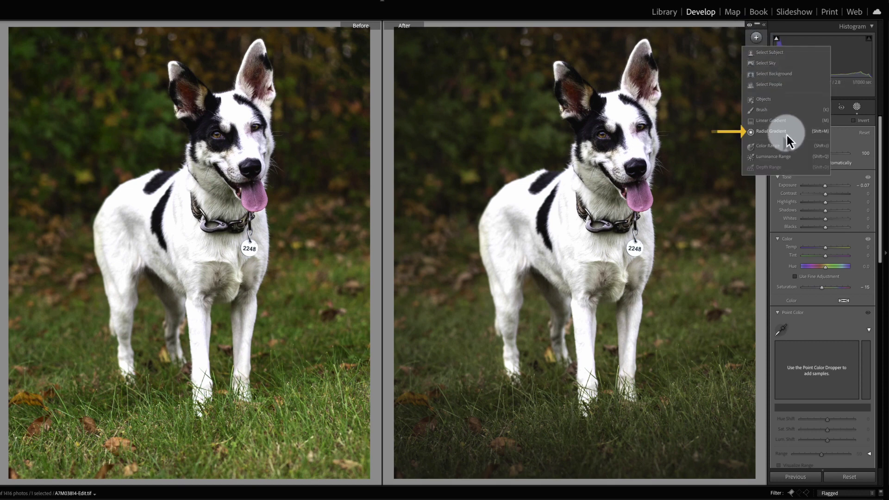
left_click(771, 131)
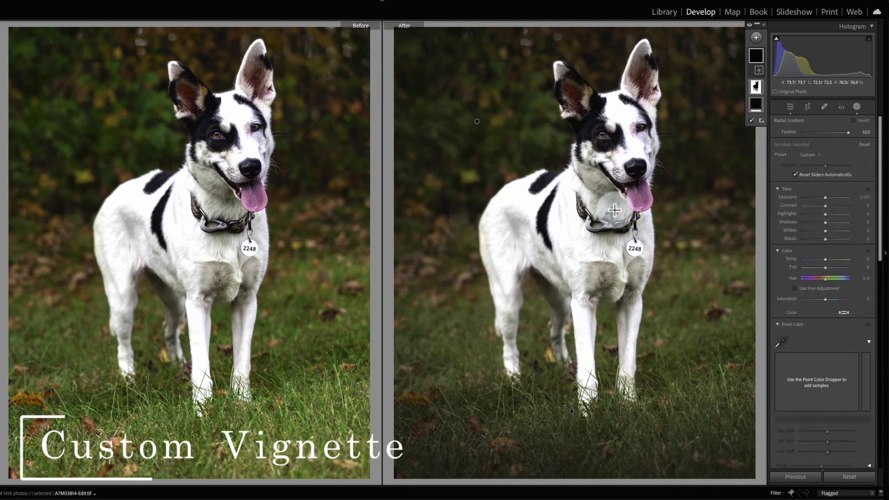
left_click_drag(615, 210, 448, 442)
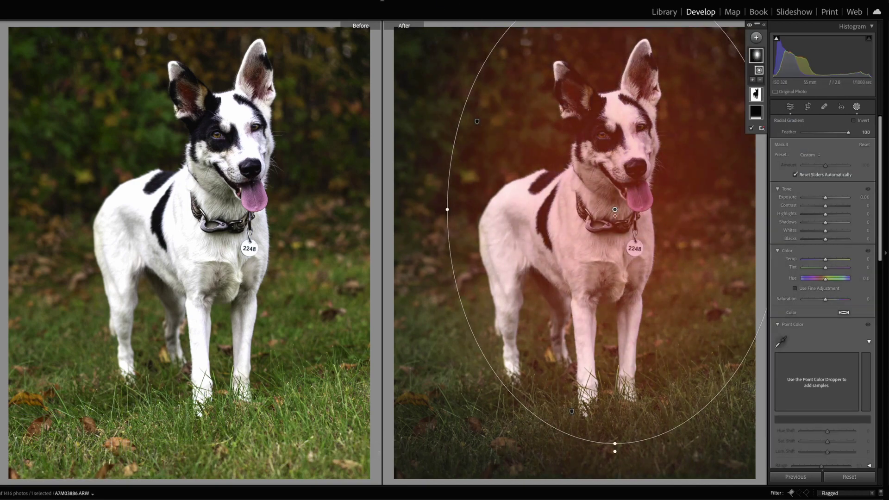
left_click_drag(615, 446, 593, 481)
left_click_drag(447, 209, 359, 207)
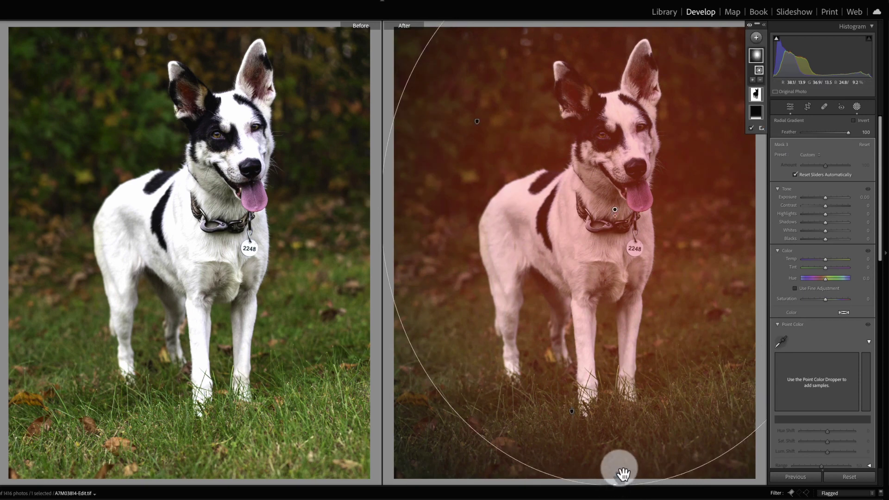
left_click_drag(616, 485, 613, 499)
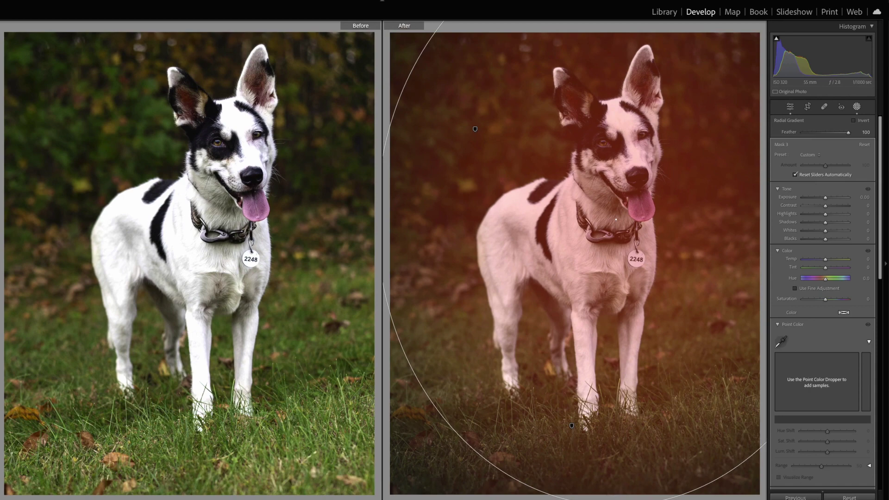
Stretch the radial gradient mask vertically past the photo's upper and lower edges, recentre it on the dog, and invert Mask 3.
key("super+minus")
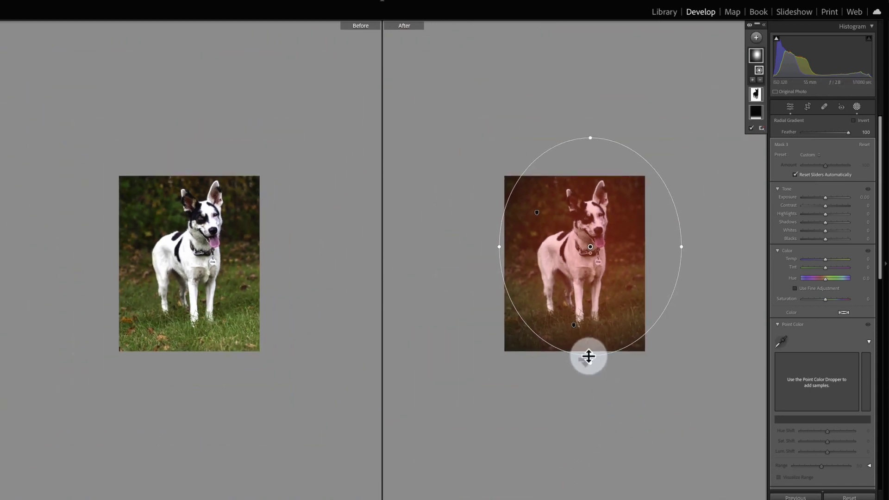
left_click_drag(588, 358, 587, 366)
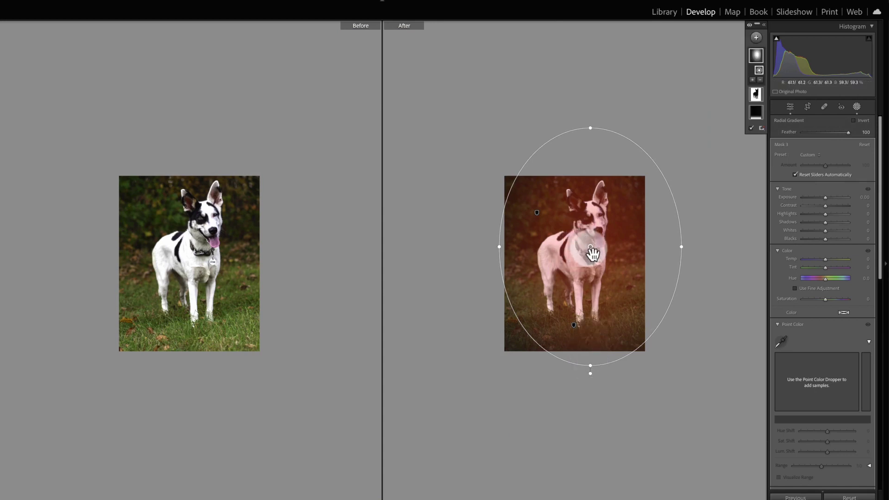
left_click_drag(589, 252, 598, 248)
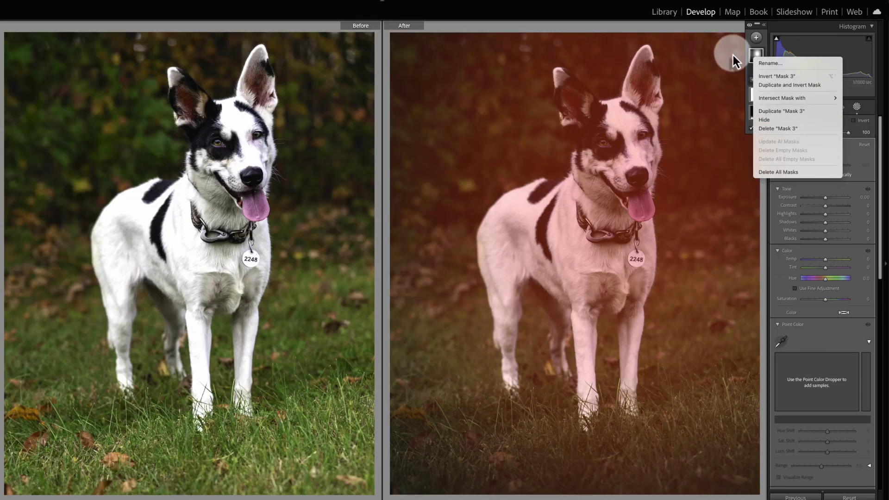
right_click(758, 59)
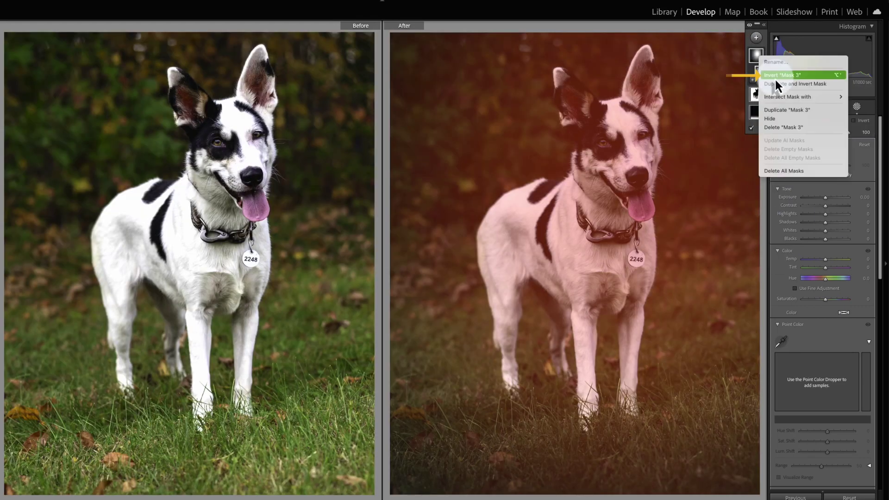
left_click(775, 77)
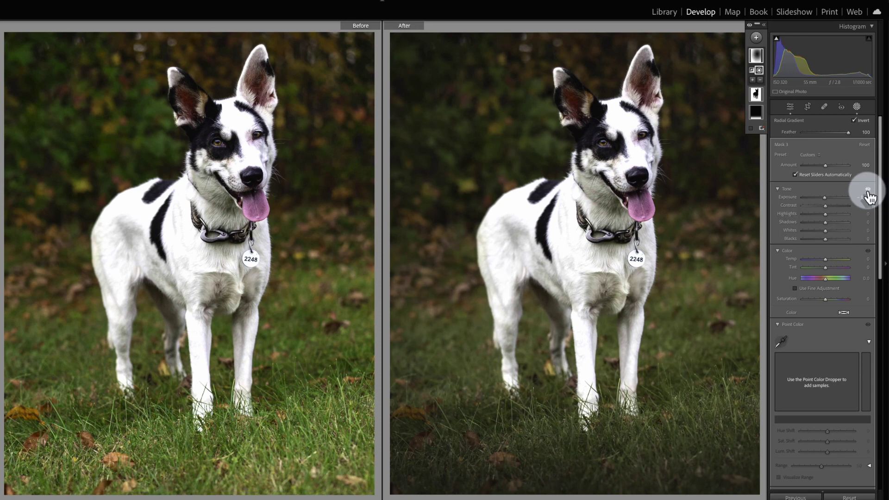
Add a radial gradient mask centred on the dog's muzzle, with feather 100, reaching from above the ears down to the upper front legs.
left_click(756, 38)
left_click(766, 135)
left_click_drag(628, 172, 511, 14)
left_click_drag(635, 175, 628, 172)
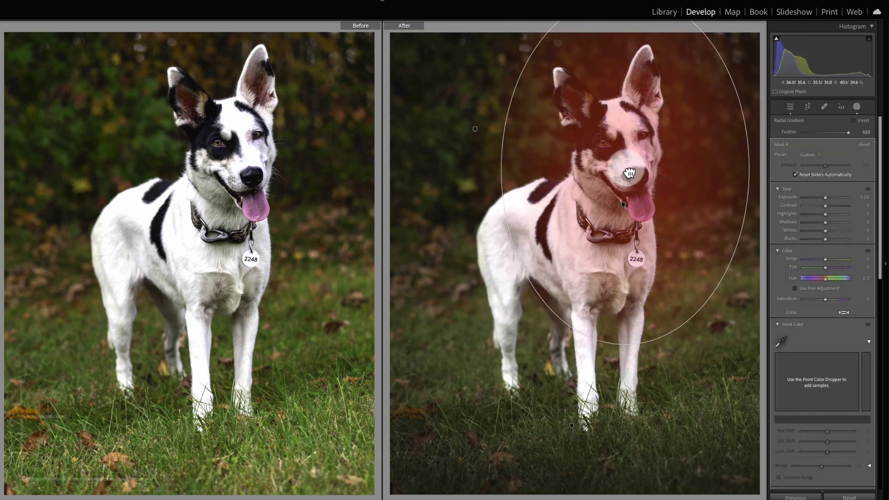
left_click_drag(631, 348, 653, 340)
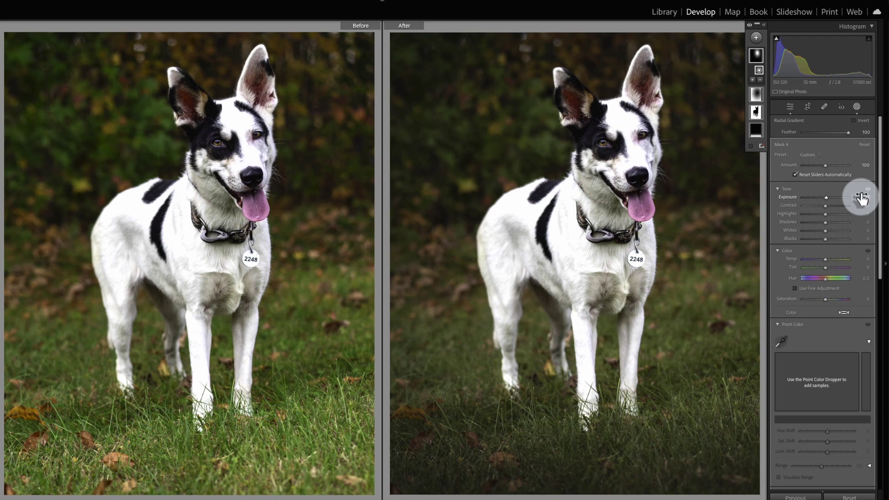
Raise the face mask's exposure slightly, using the clipping overlay to check for blown highlights, and hide the overlay.
key("j")
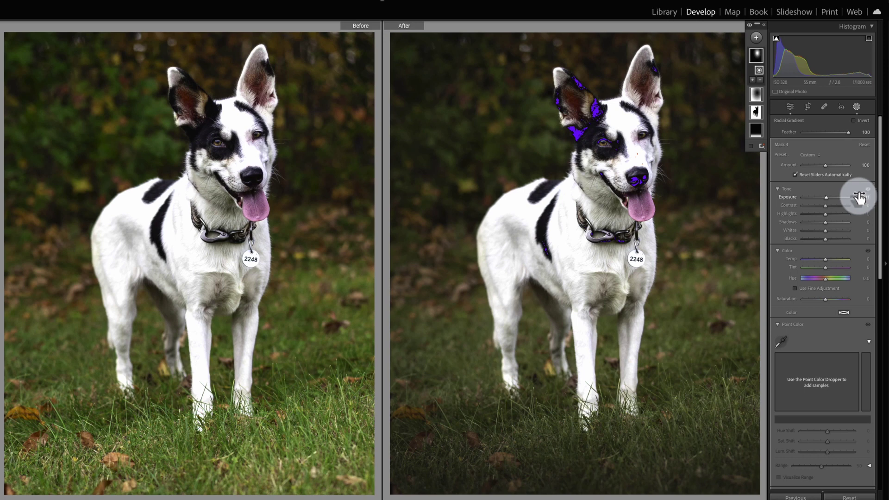
left_click(861, 198)
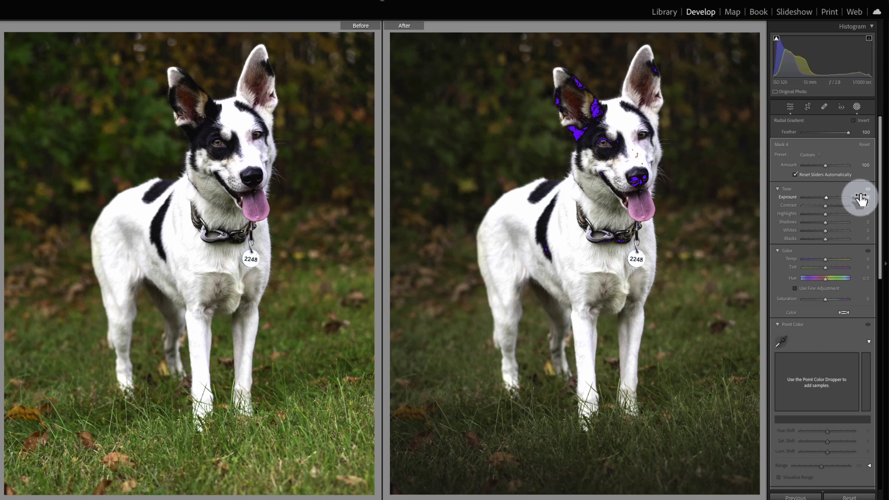
key("j")
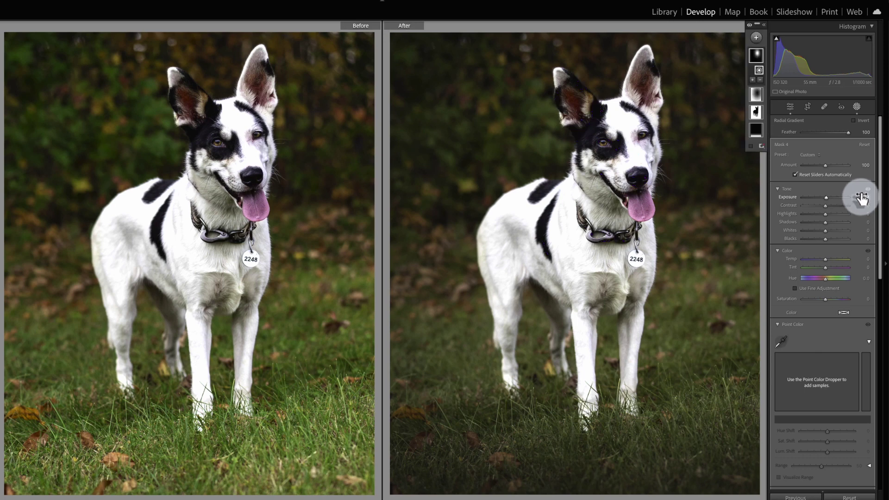